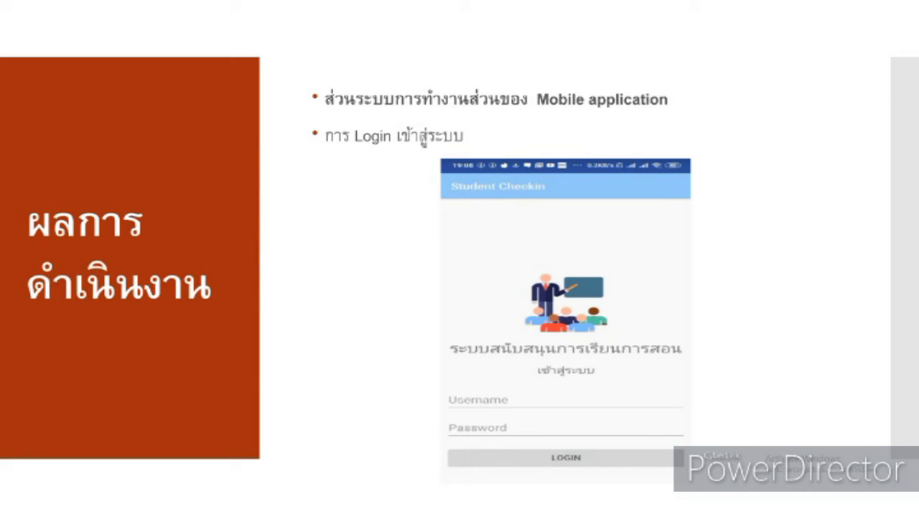
Bring up the window switcher from the mobile app login results slide
key(alt+Tab)
key(alt+Tab)
key(alt+Tab)
key(alt+Tab)
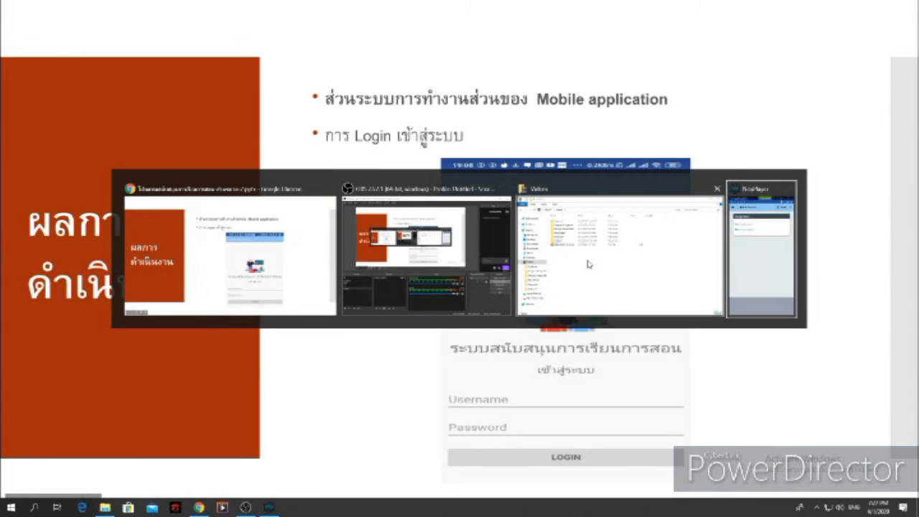
In the emulator, log out of Student Checkin and sign back in as teacher1 with its password
key(alt+Tab)
key(alt+Tab)
key(alt+Tab)
click(581, 47)
click(580, 49)
click(578, 52)
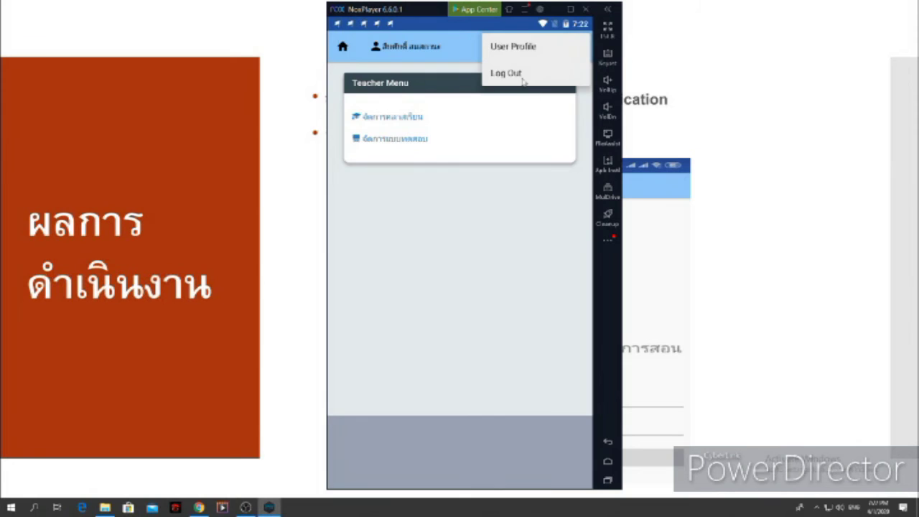
click(525, 80)
click(424, 292)
text(teach)
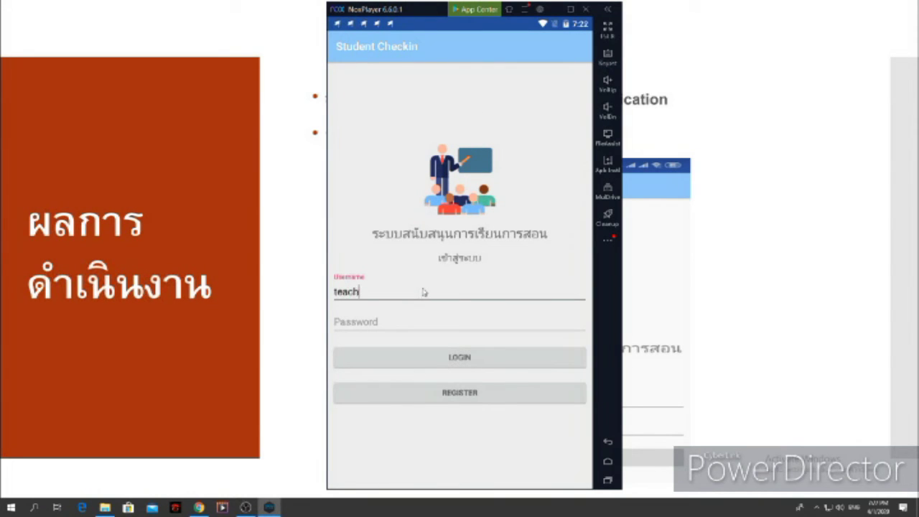
text(er1)
key(Tab)
text(1234)
click(430, 359)
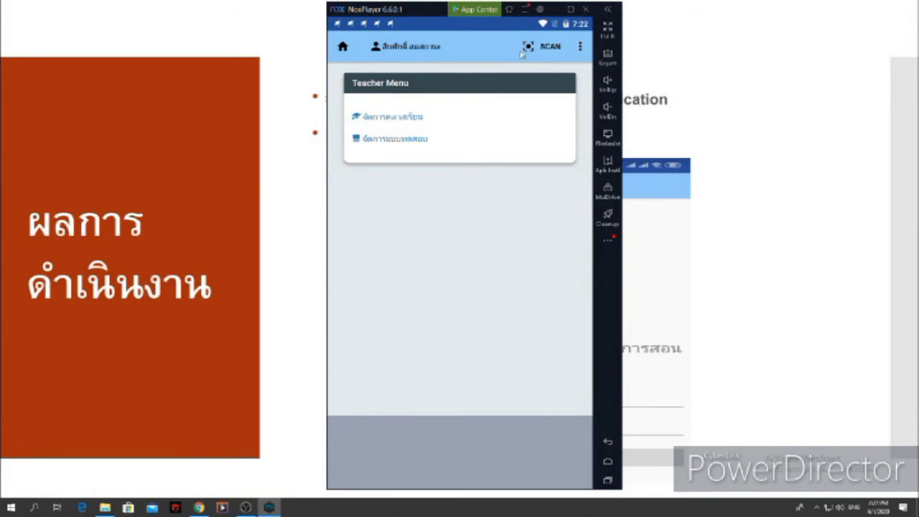
Look over the teacher's User Profile, then return to the Teacher Menu home
click(581, 47)
click(547, 49)
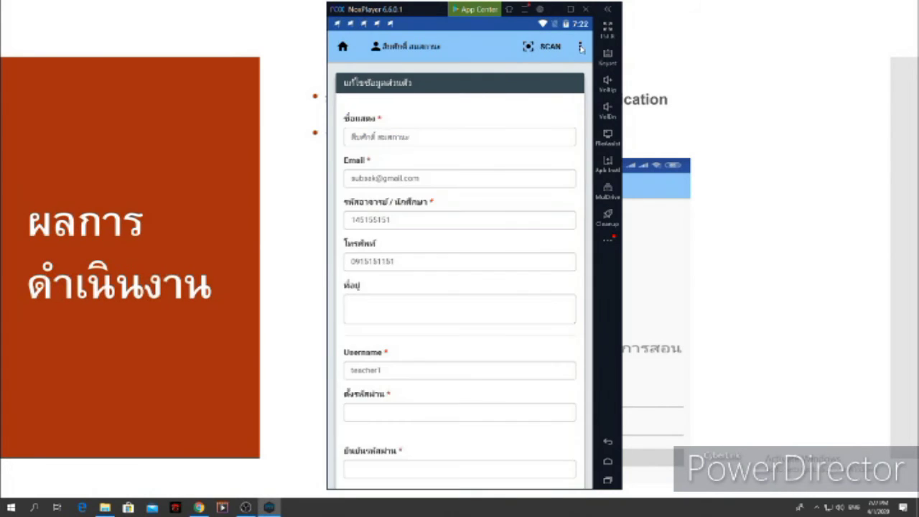
scroll(435, 182, down, 2)
scroll(446, 144, up, 3)
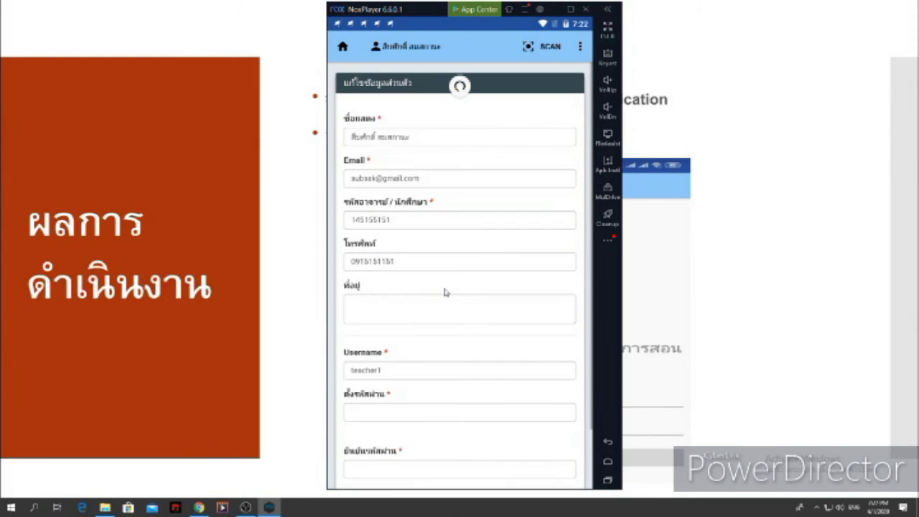
click(581, 47)
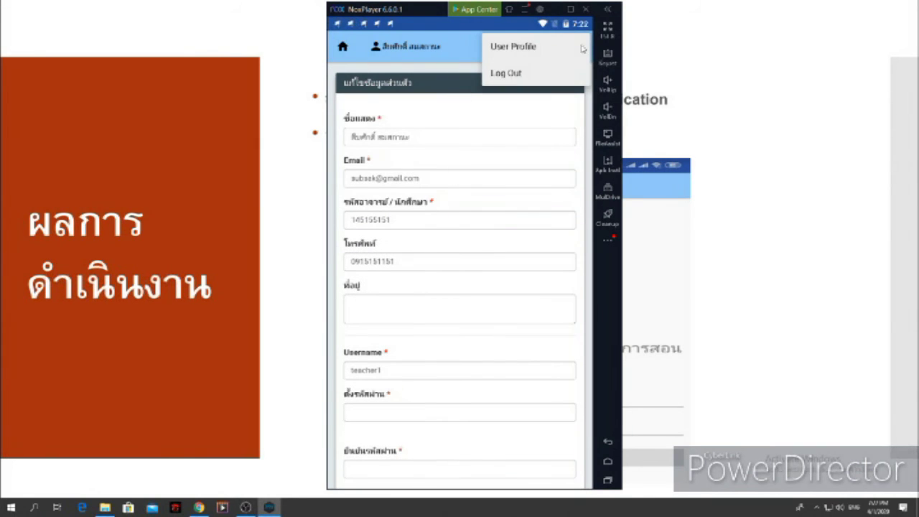
click(344, 46)
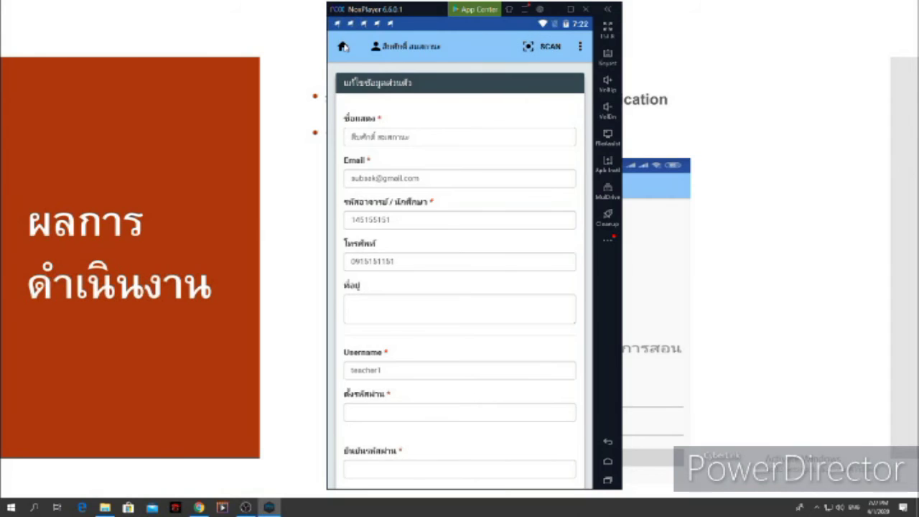
click(343, 47)
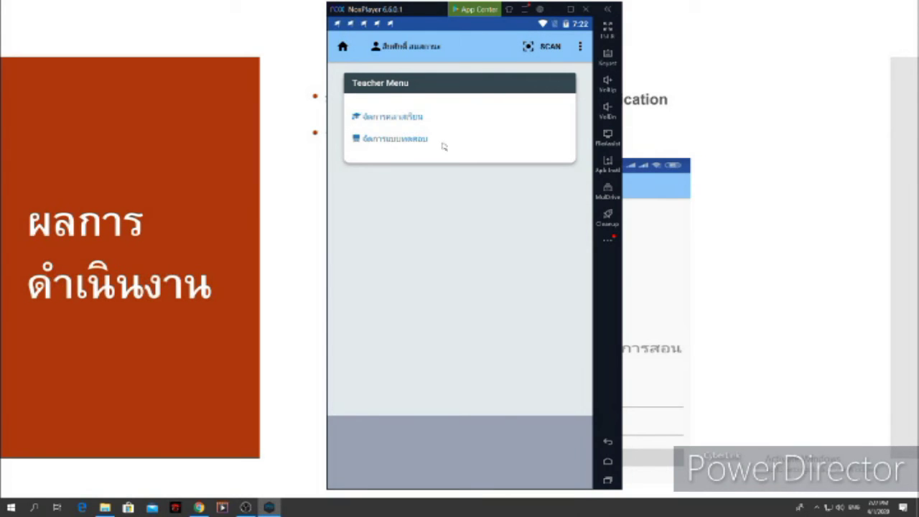
View IT101's check-in QR code, then reopen the five-course class schedule
click(390, 122)
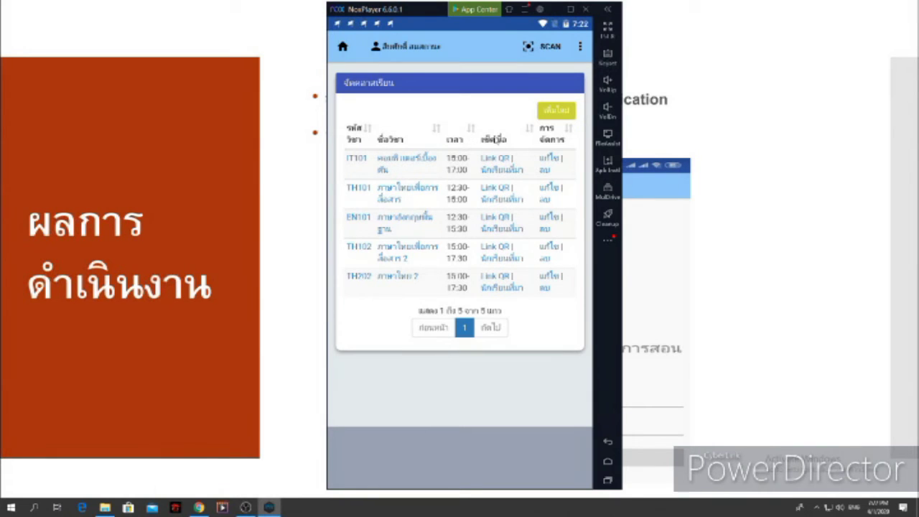
click(495, 158)
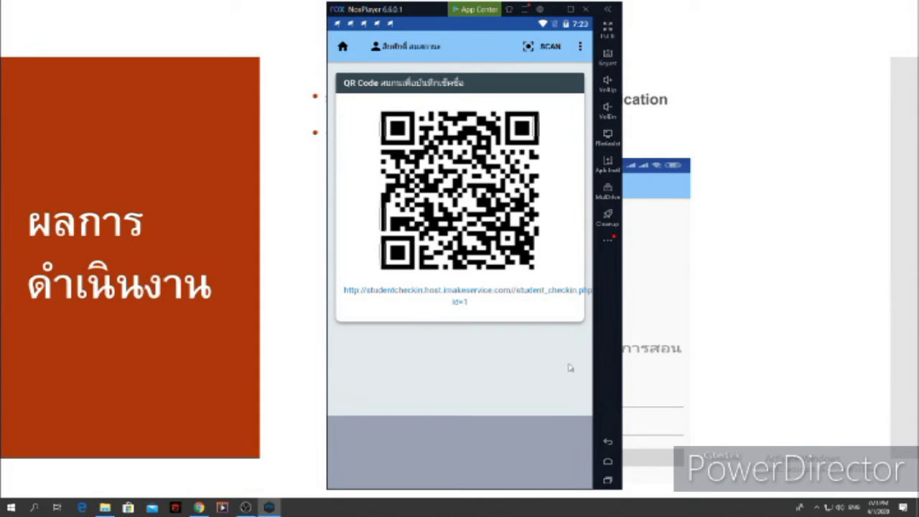
click(612, 446)
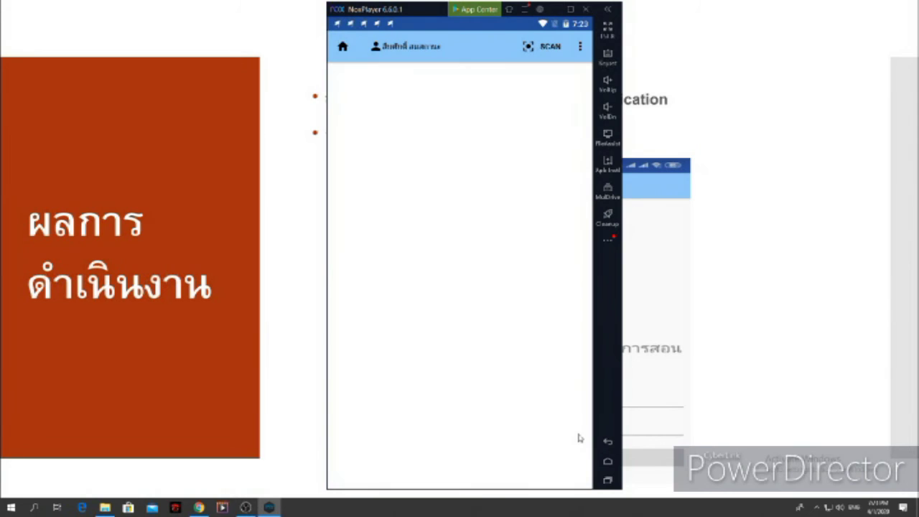
click(398, 117)
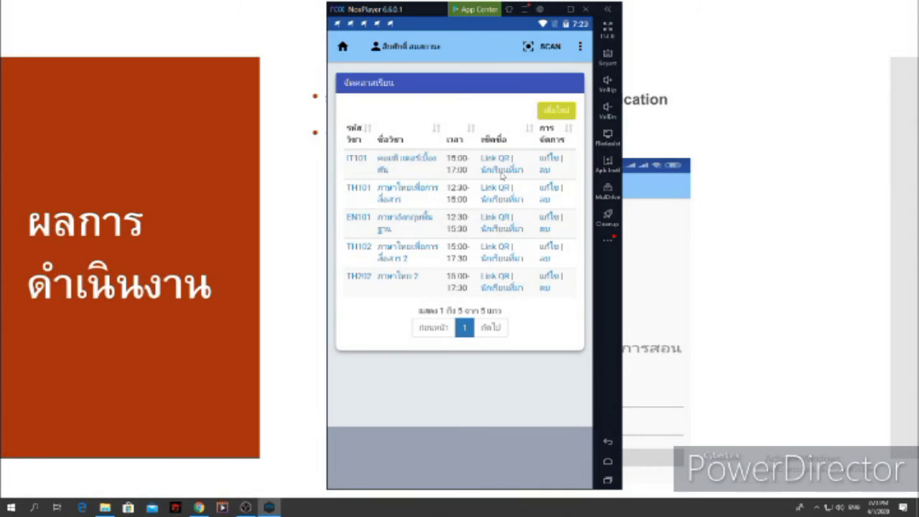
click(570, 9)
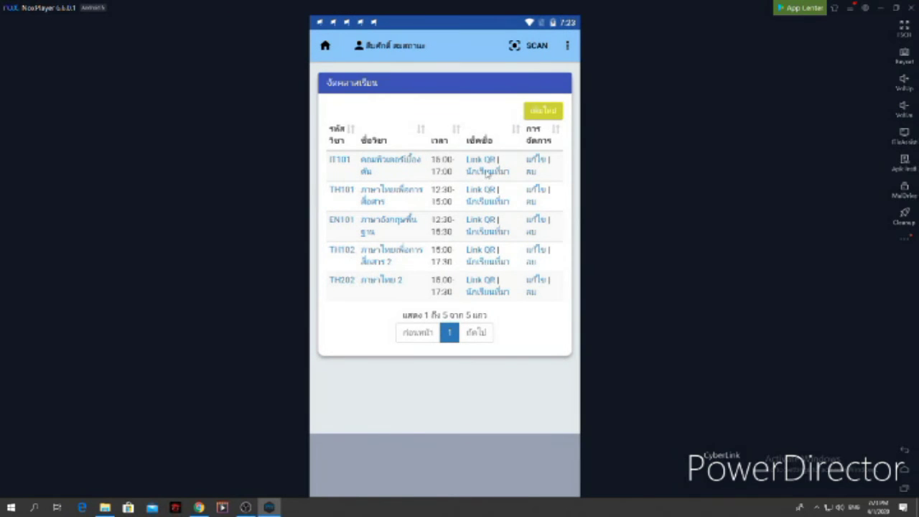
Review IT101's checked-in students and show row 1's check-in location on a map
click(487, 171)
drag(503, 378, 514, 164)
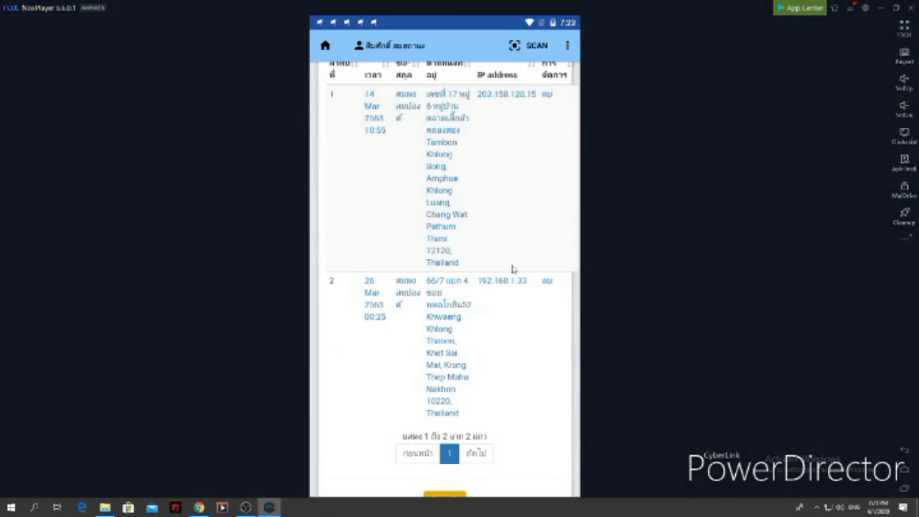
drag(505, 252, 479, 345)
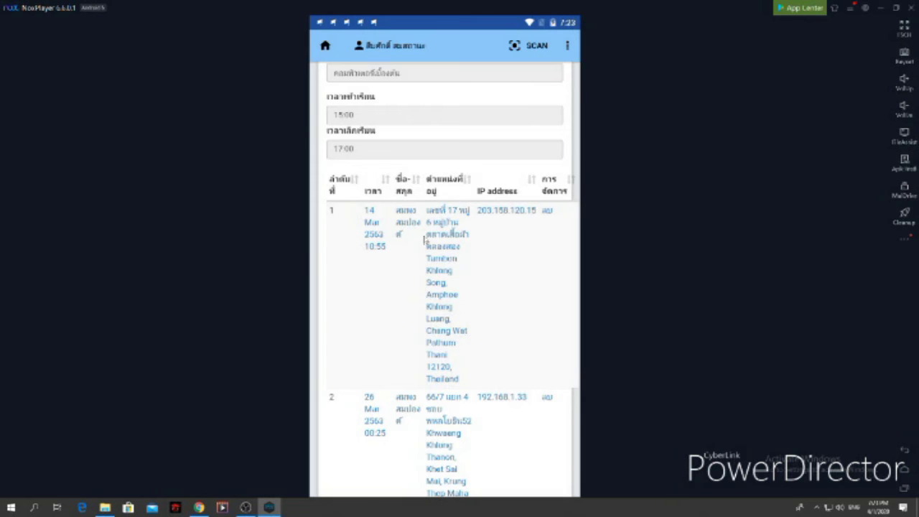
click(446, 260)
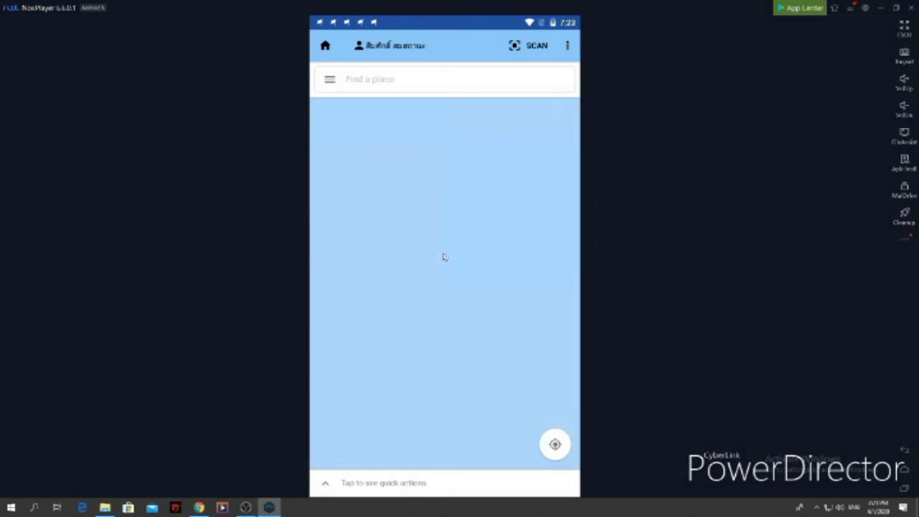
drag(404, 262, 410, 299)
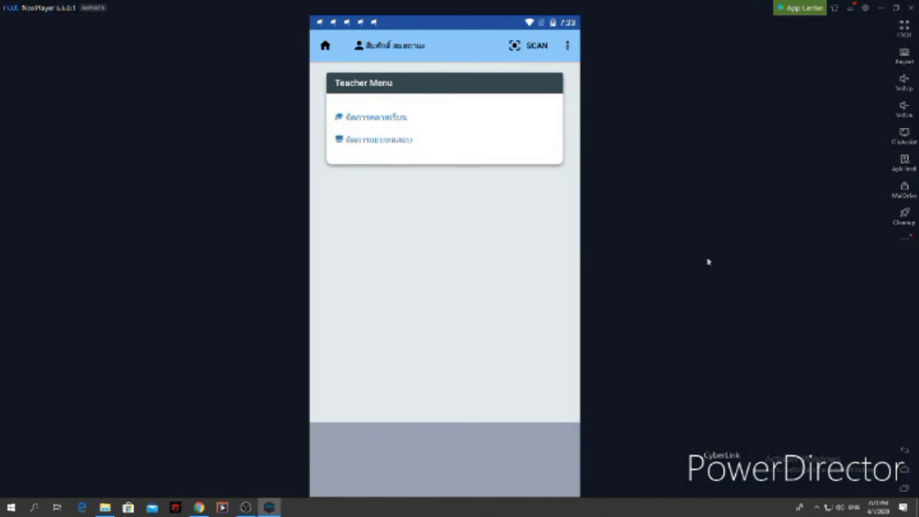
Inspect IT101's course edit form with its 15:00–17:00 class times, then return to the Teacher Menu
click(395, 119)
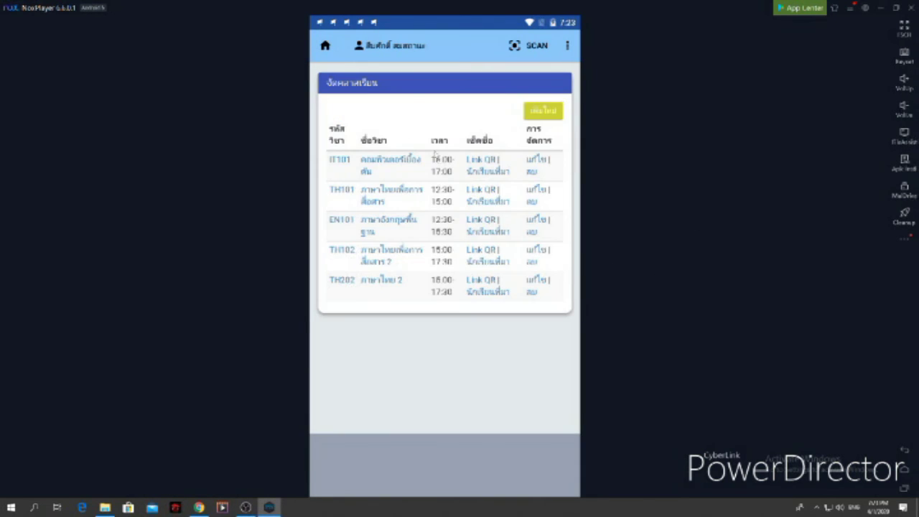
click(537, 160)
click(364, 130)
click(408, 173)
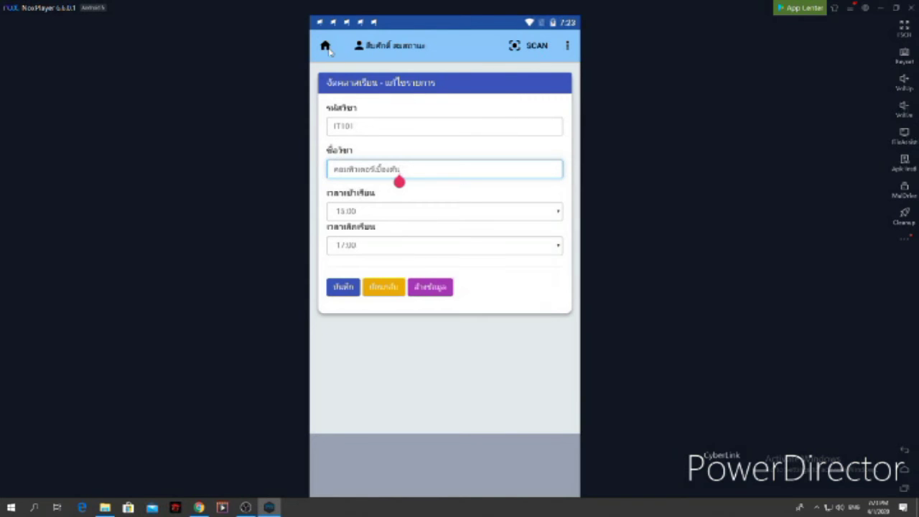
click(327, 47)
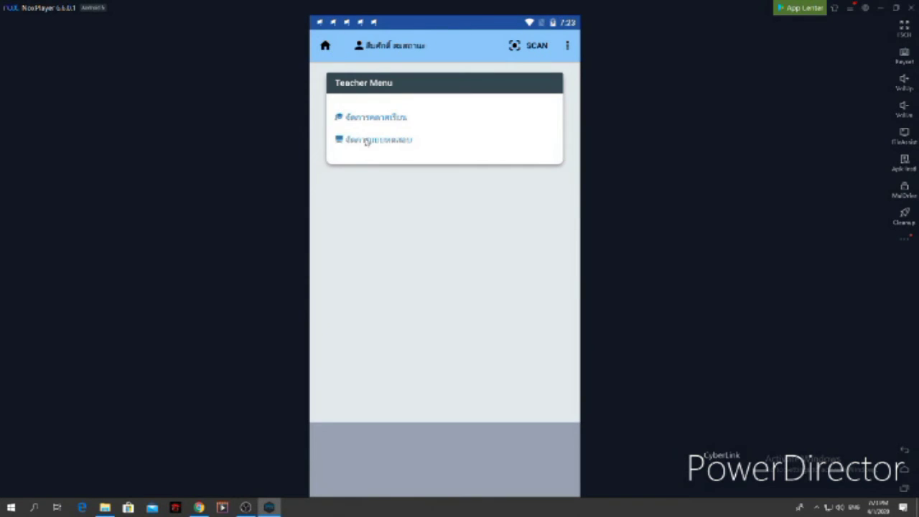
click(367, 141)
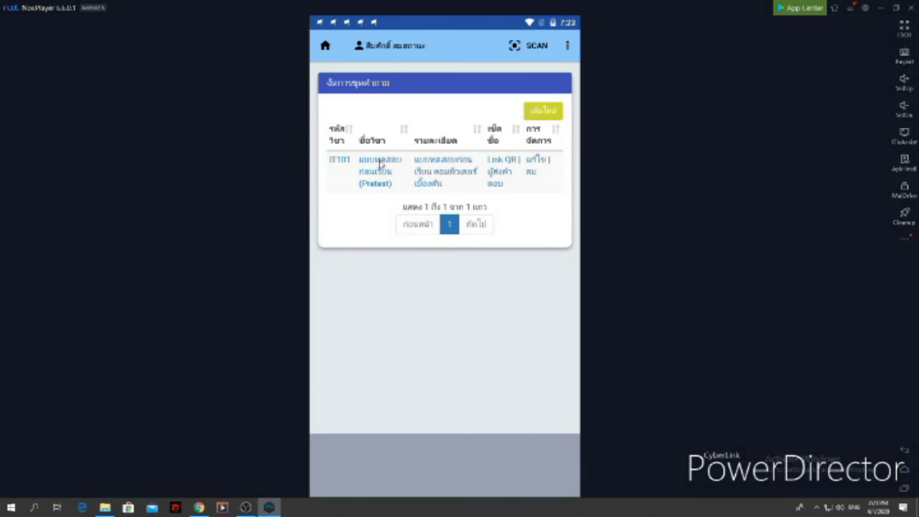
Open the IT101 pretest quiz set and scroll through its four questions
click(381, 164)
scroll(419, 338, down, 3)
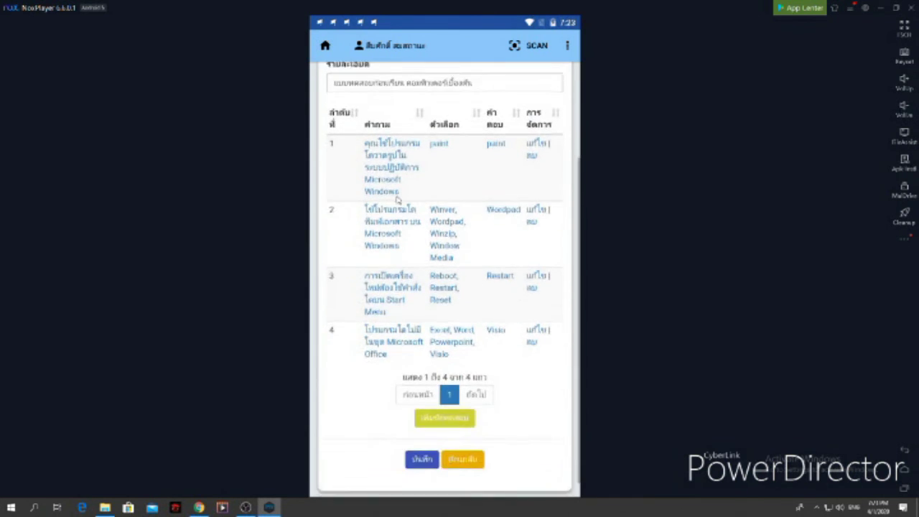
scroll(421, 289, up, 2)
scroll(333, 95, up, 1)
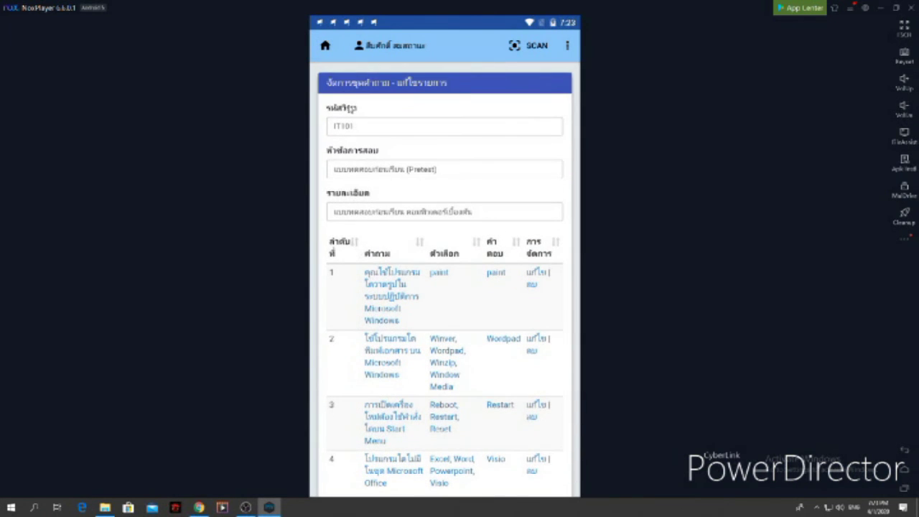
click(371, 130)
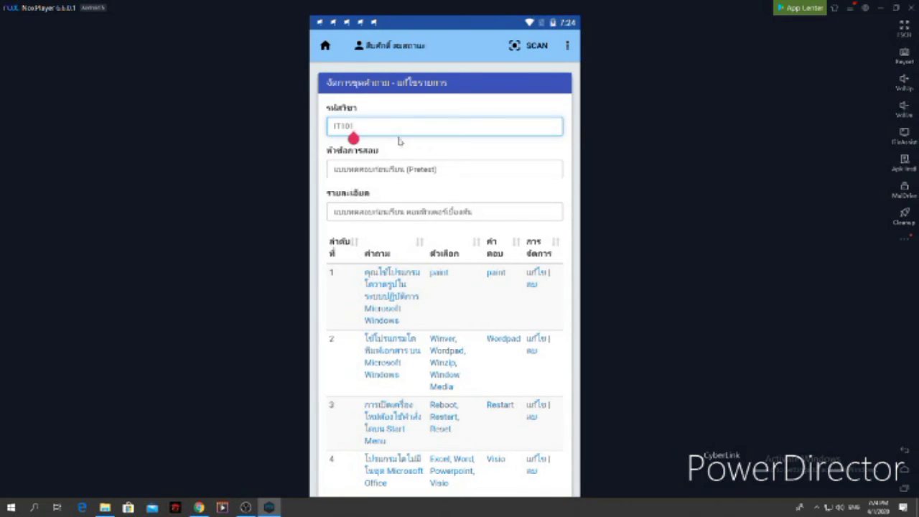
click(454, 170)
scroll(383, 193, down, 3)
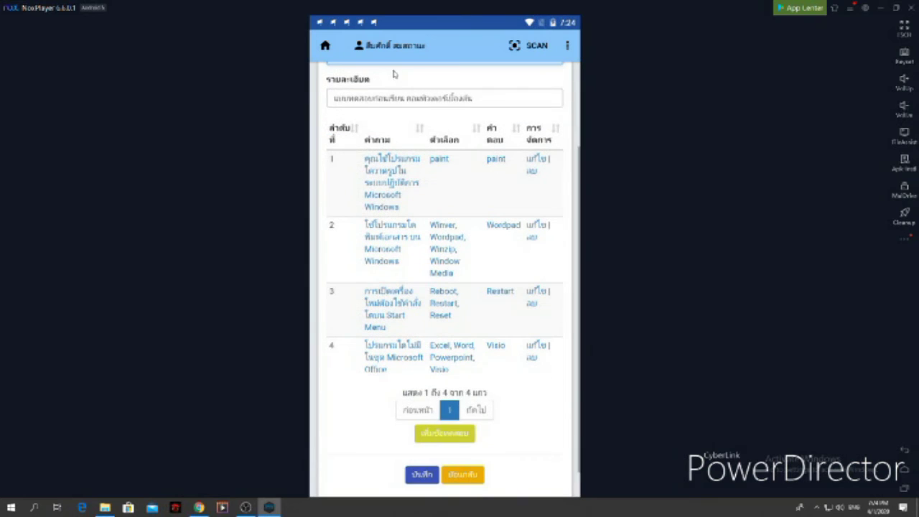
scroll(347, 193, up, 1)
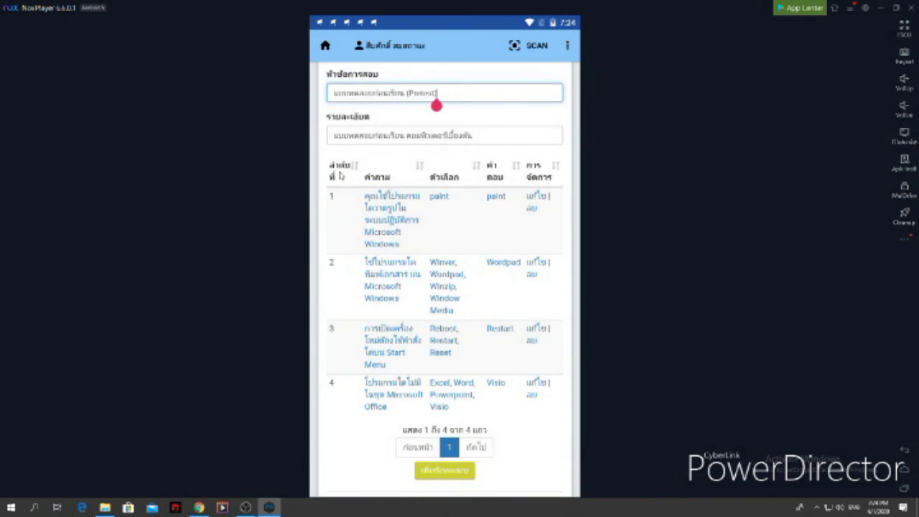
scroll(355, 177, down, 1)
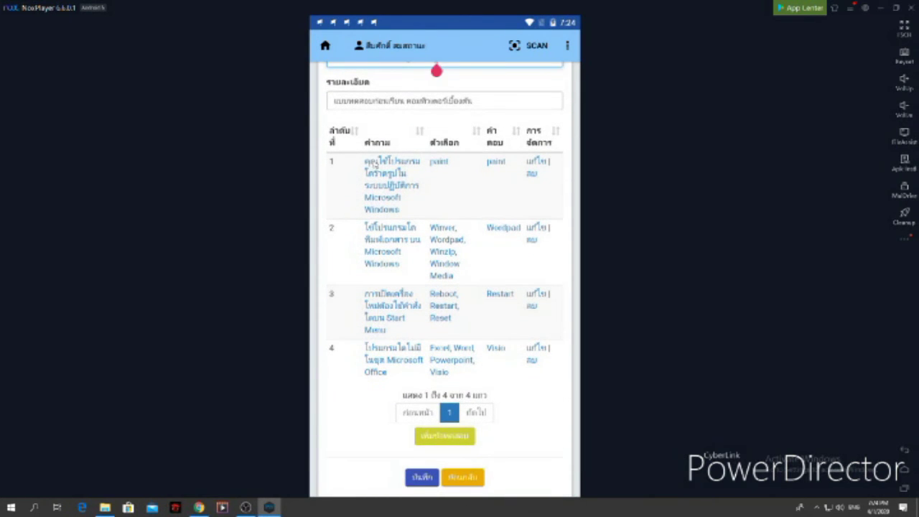
scroll(367, 163, down, 1)
scroll(372, 165, up, 1)
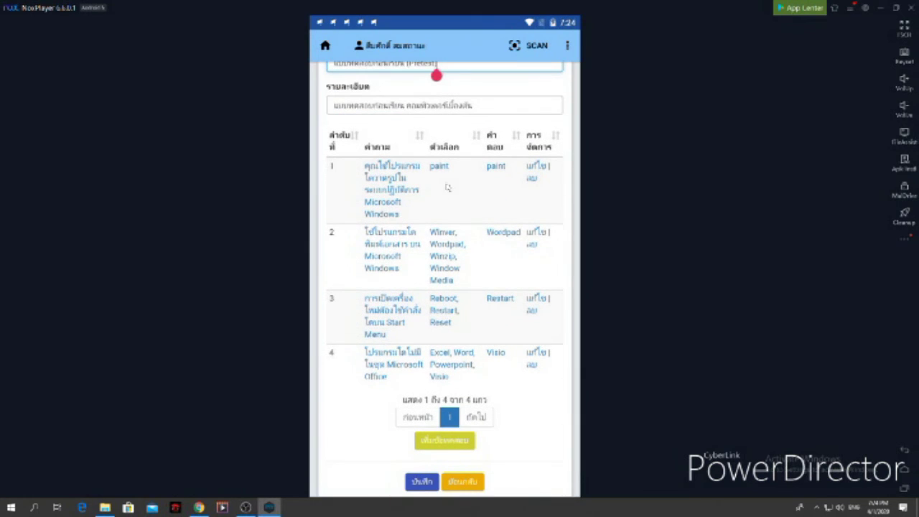
scroll(449, 149, down, 1)
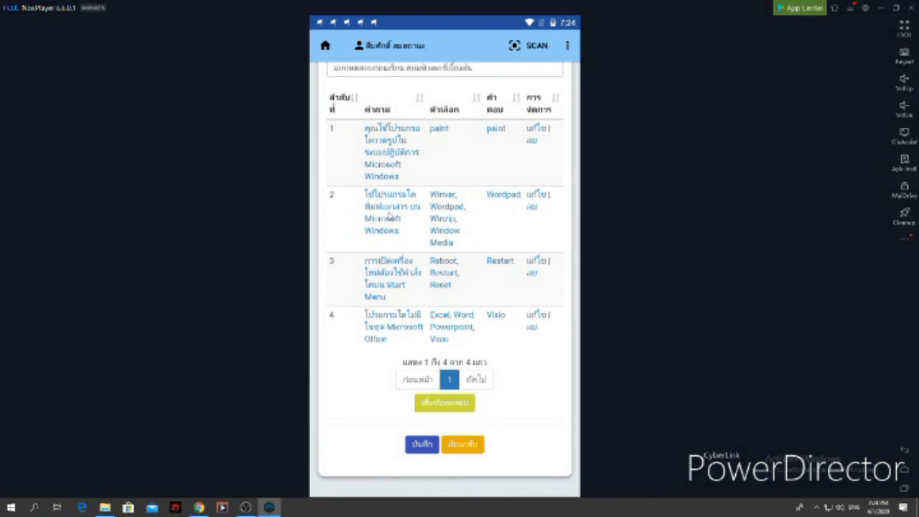
Inspect question 2's options (including Window Media) and answer Wordpad without saving
click(391, 214)
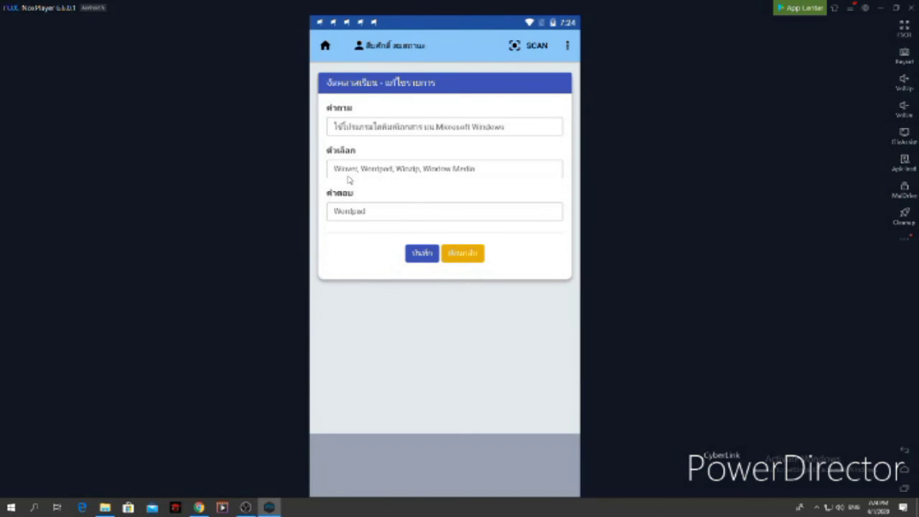
drag(358, 178, 484, 177)
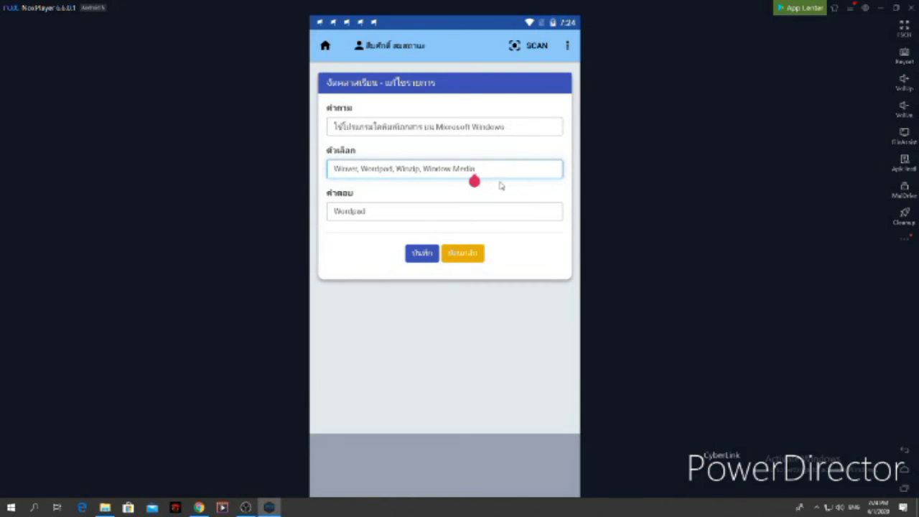
click(422, 181)
click(384, 214)
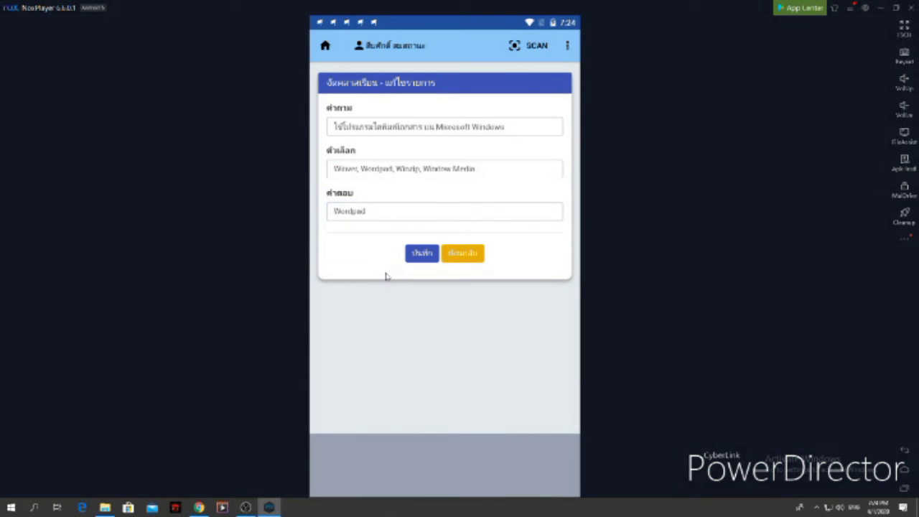
click(455, 255)
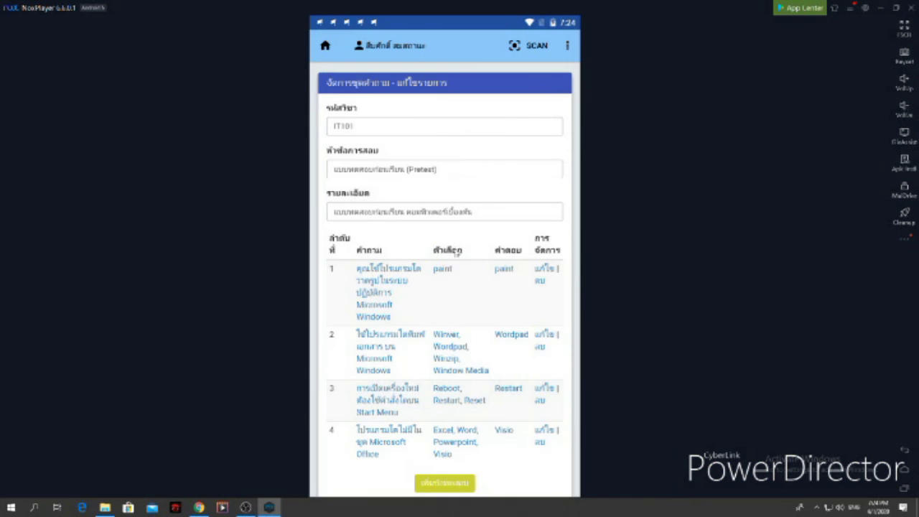
Return to the Teacher Menu and log out of the teacher account
drag(433, 342, 462, 243)
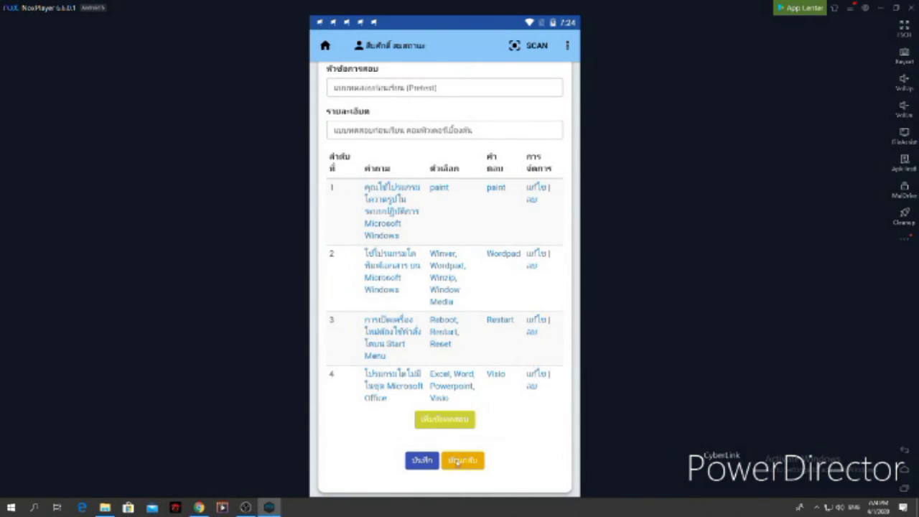
scroll(459, 463, down, 2)
click(468, 446)
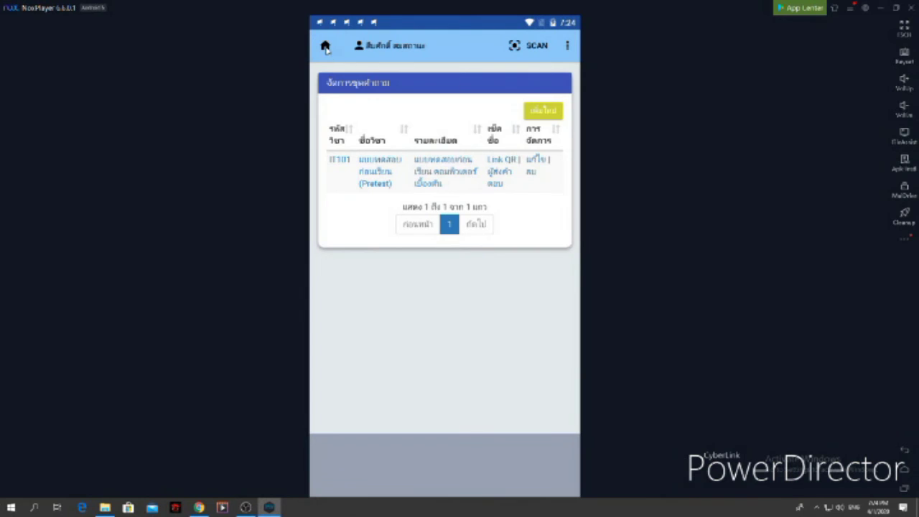
click(326, 47)
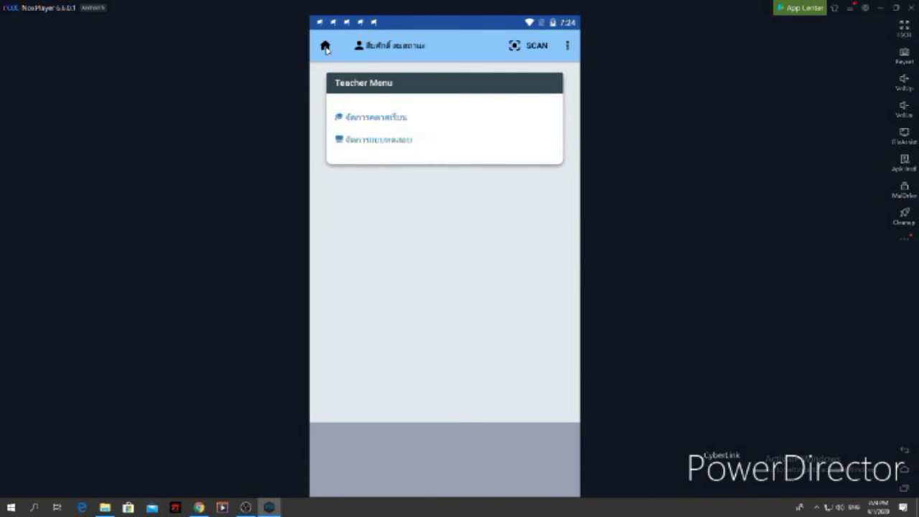
click(567, 48)
click(501, 73)
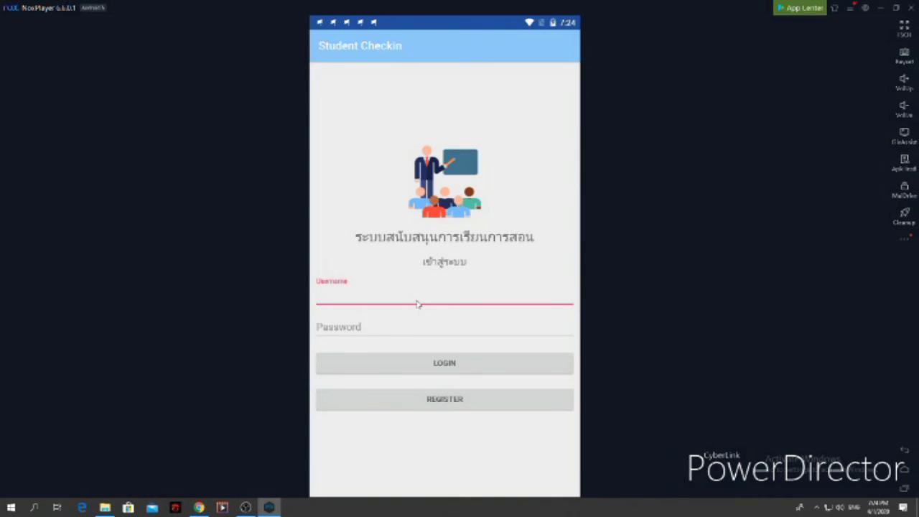
Sign in to Student Checkin as student1 with the account password
key(Tab)
click(418, 304)
text(s)
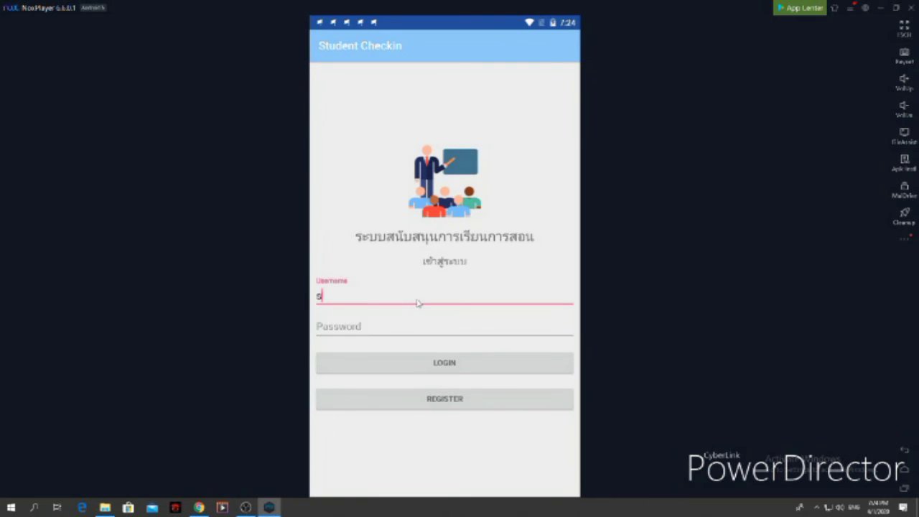
text(tudent1)
click(464, 328)
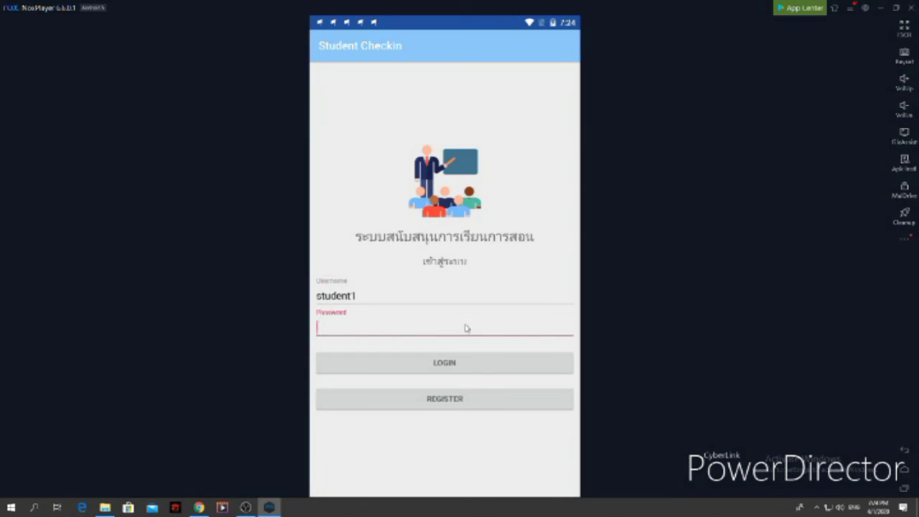
text(123)
click(422, 370)
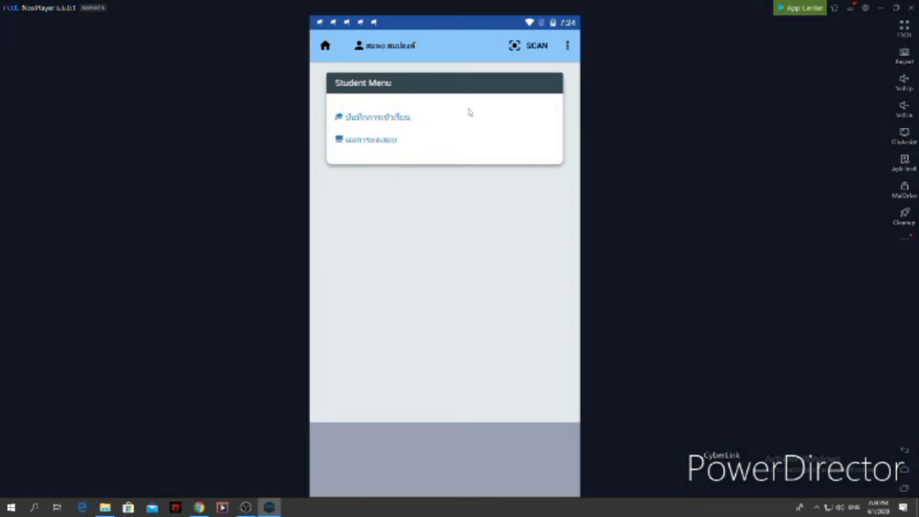
Review the student's course check-ins and IT101's check-in details, then their test results
click(393, 119)
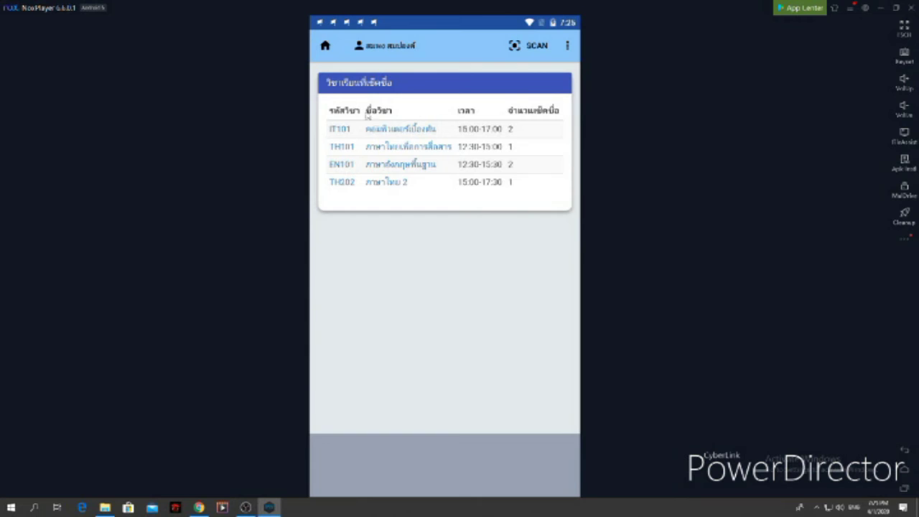
click(394, 131)
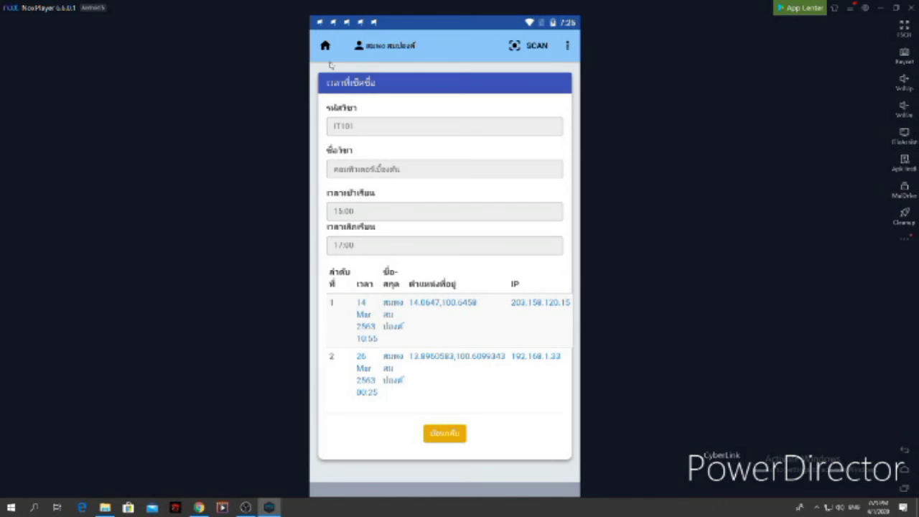
click(445, 434)
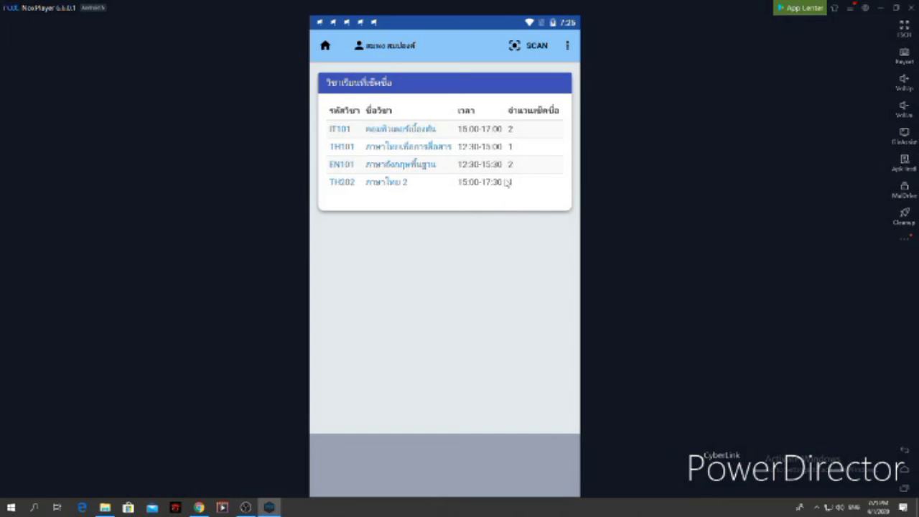
click(333, 47)
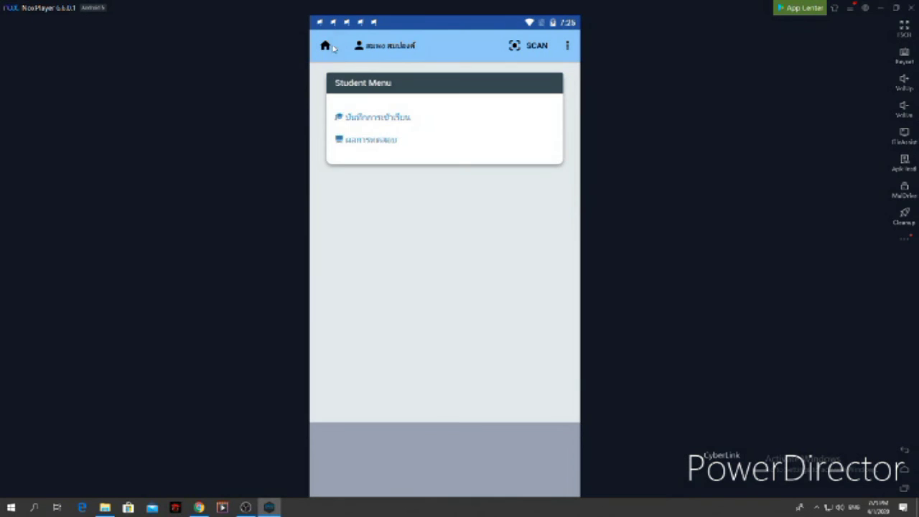
click(383, 140)
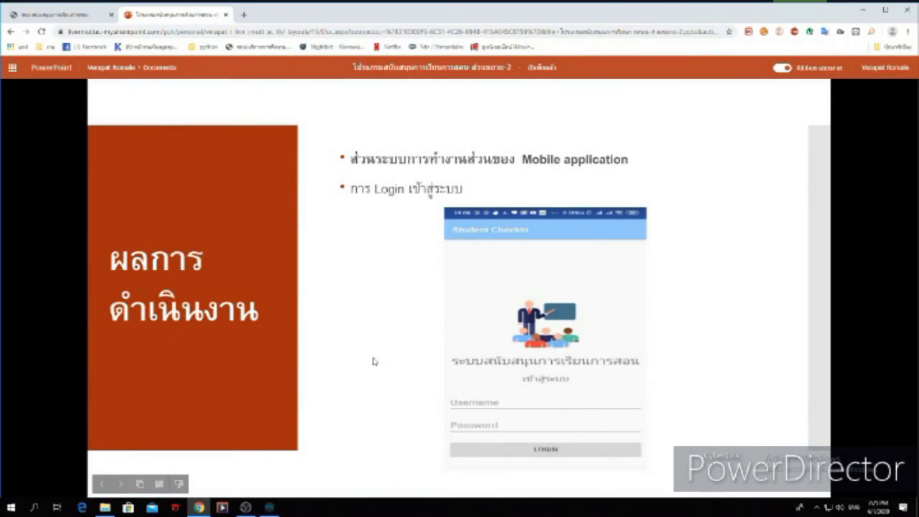
Sign in to the Student Checkin web page with the saved teacher1 username and its password
click(56, 15)
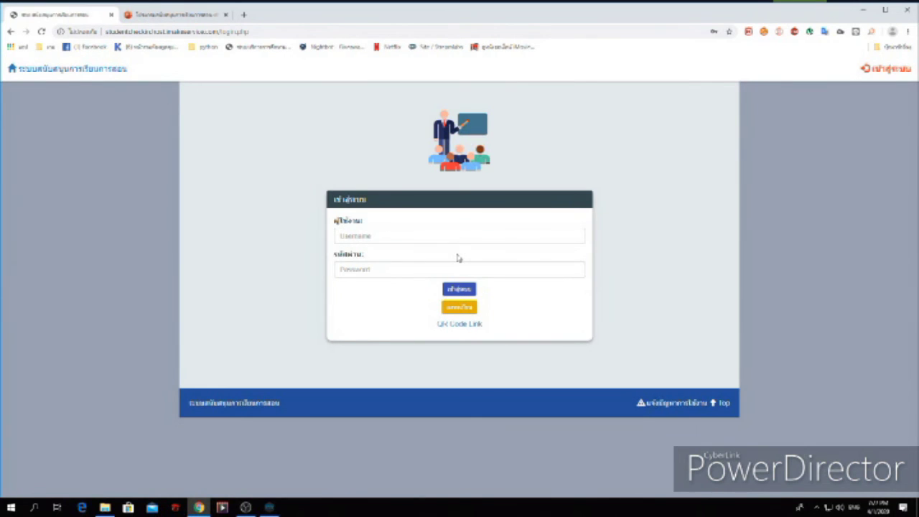
click(450, 236)
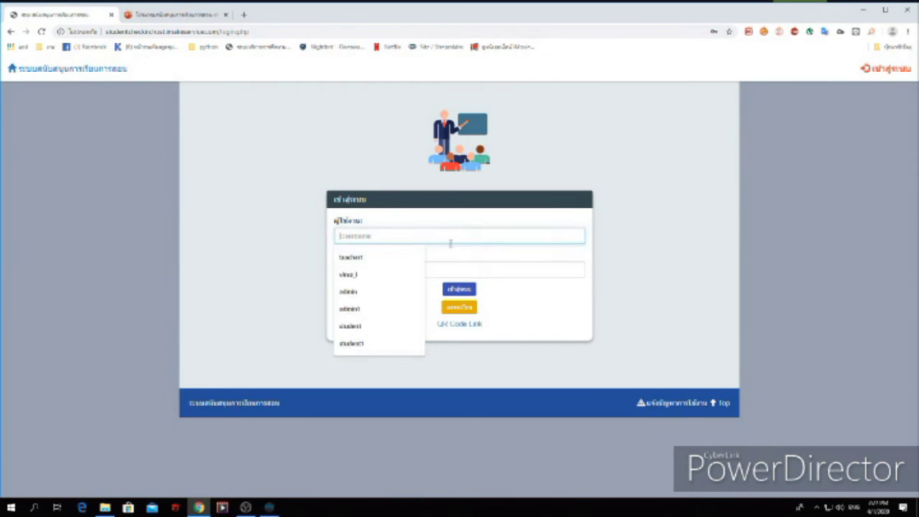
click(355, 258)
click(386, 269)
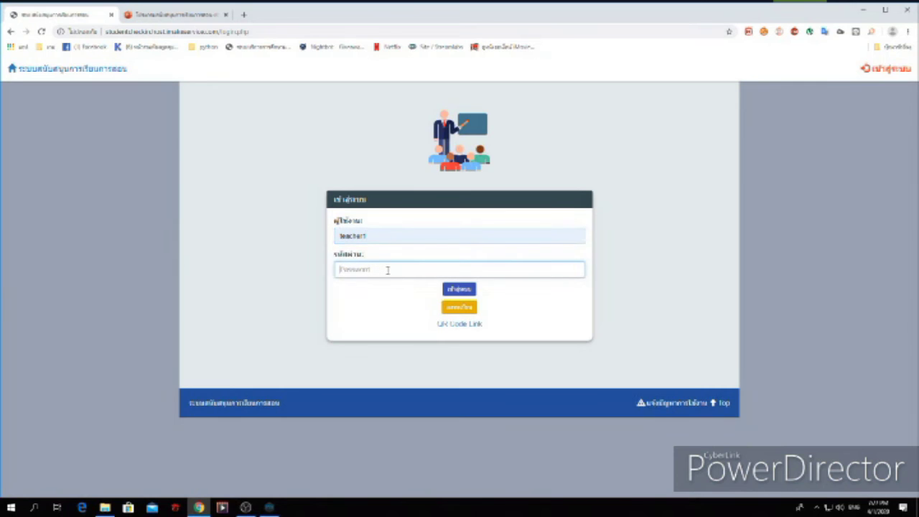
text(•••)
click(452, 291)
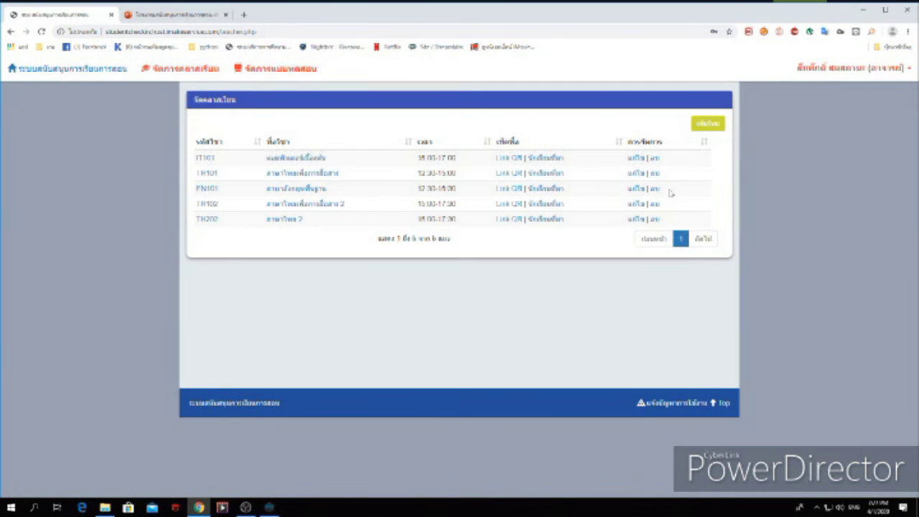
Inspect IT101's course edit form, leaving the start time at 15:00
click(635, 159)
click(337, 125)
click(363, 149)
click(364, 170)
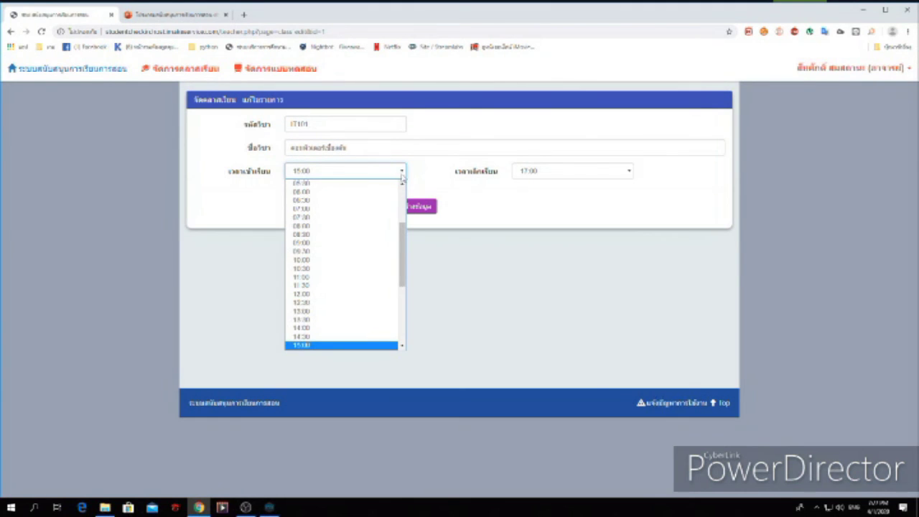
click(478, 273)
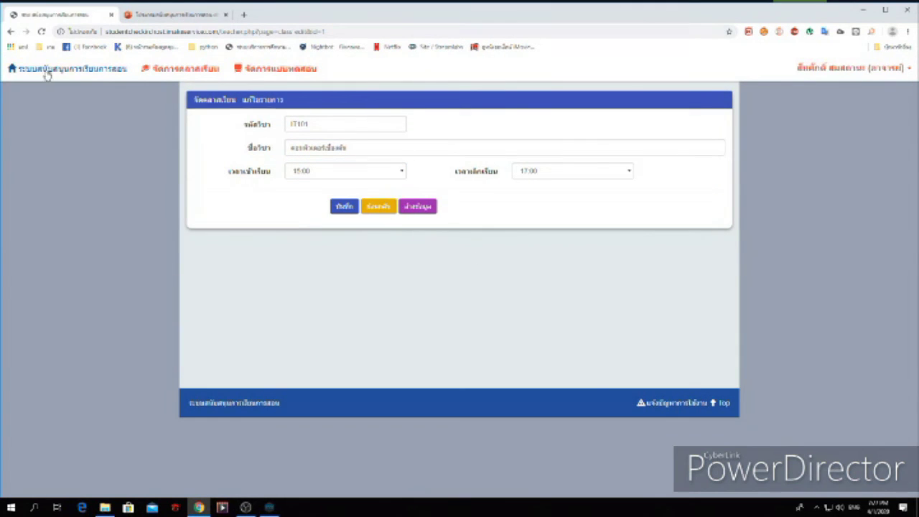
click(369, 209)
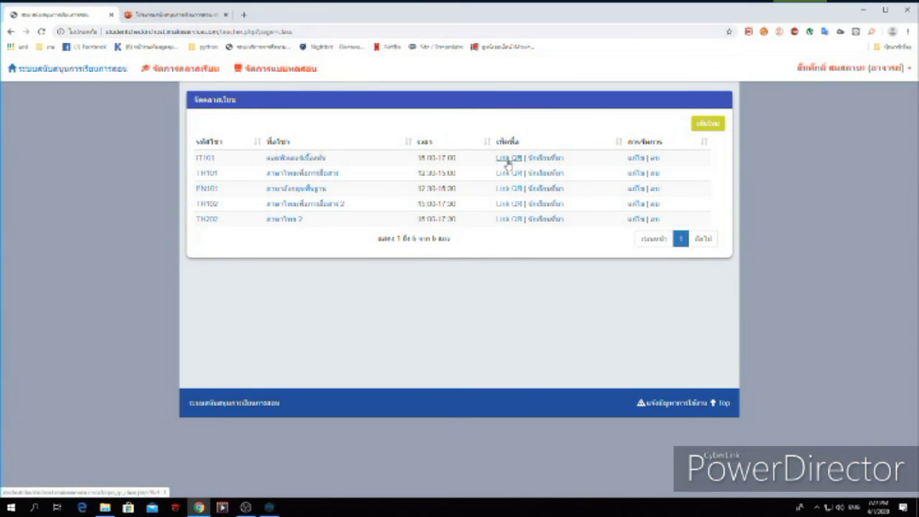
View IT101's check-in QR code and the first student's check-in address on a map
click(506, 158)
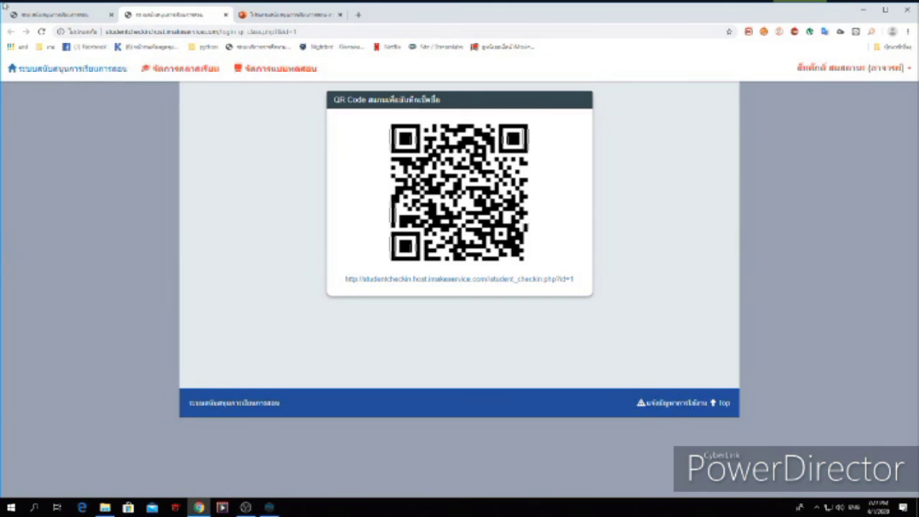
click(225, 15)
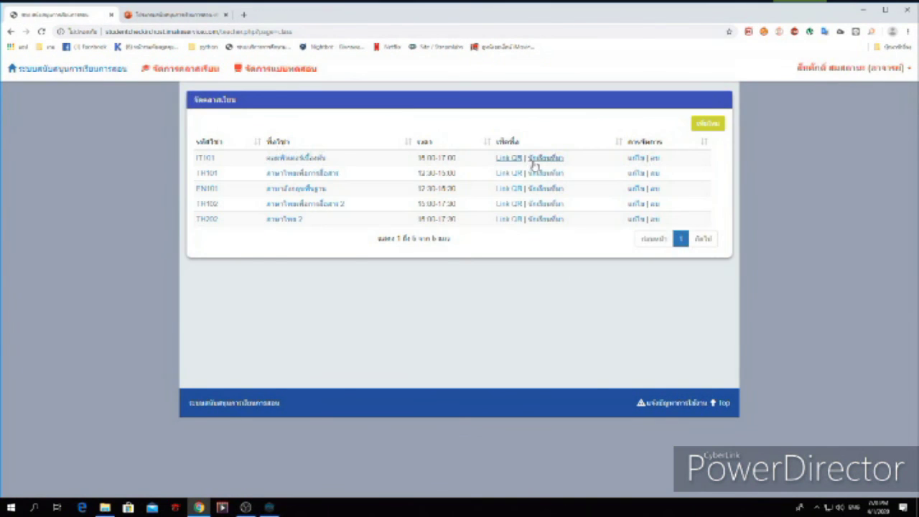
click(532, 160)
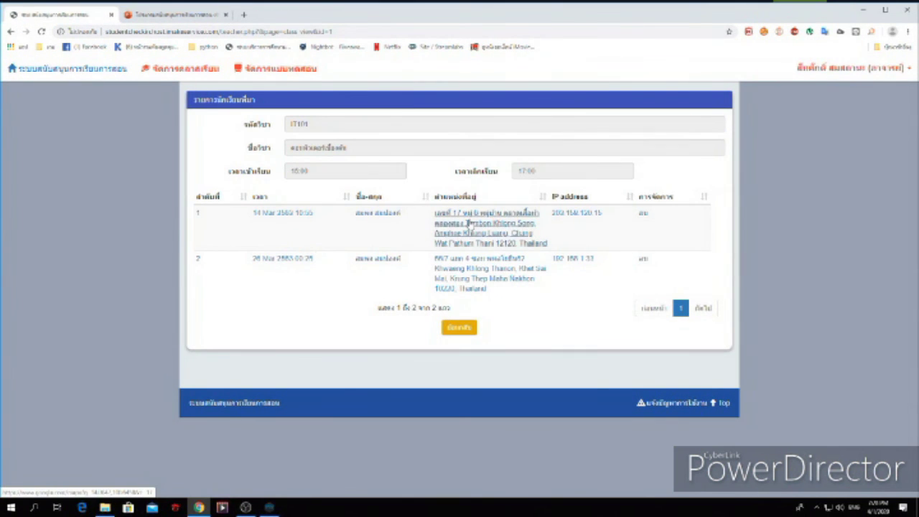
click(470, 224)
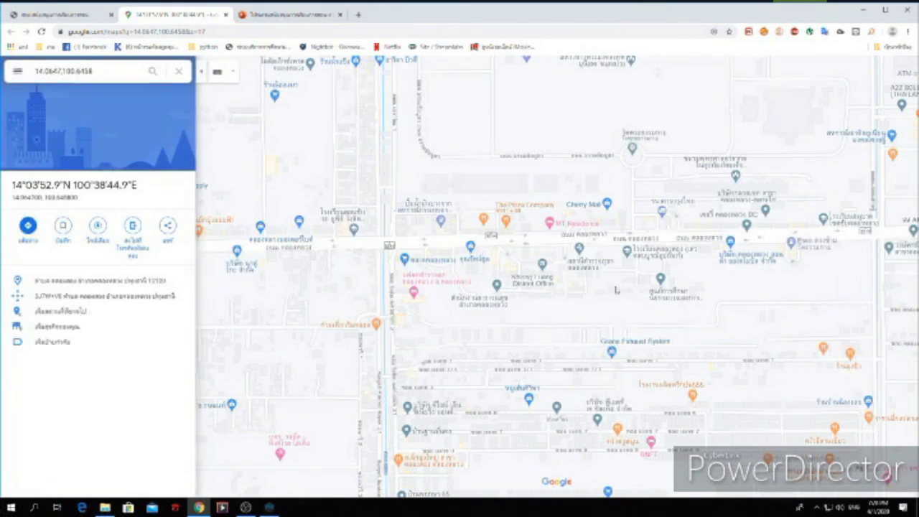
click(225, 15)
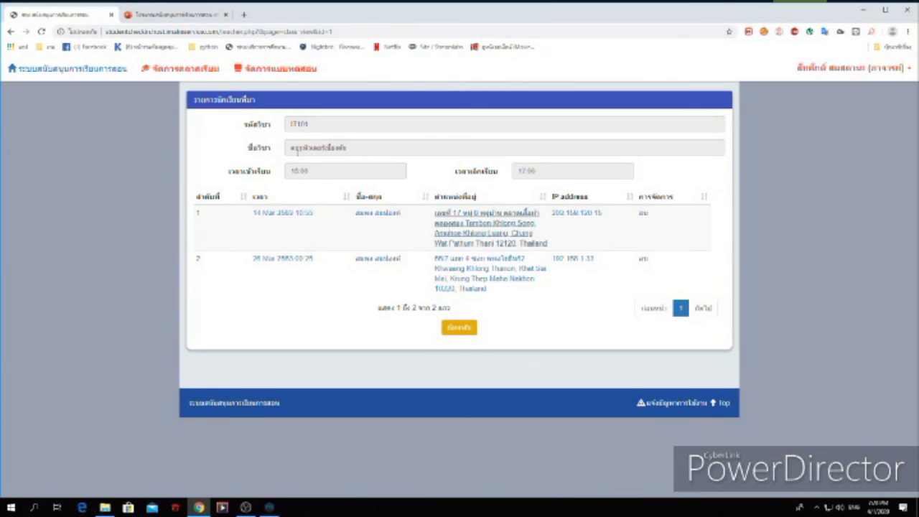
Go back to the login page and sign in again as the teacher with the password
click(10, 32)
click(10, 31)
click(10, 32)
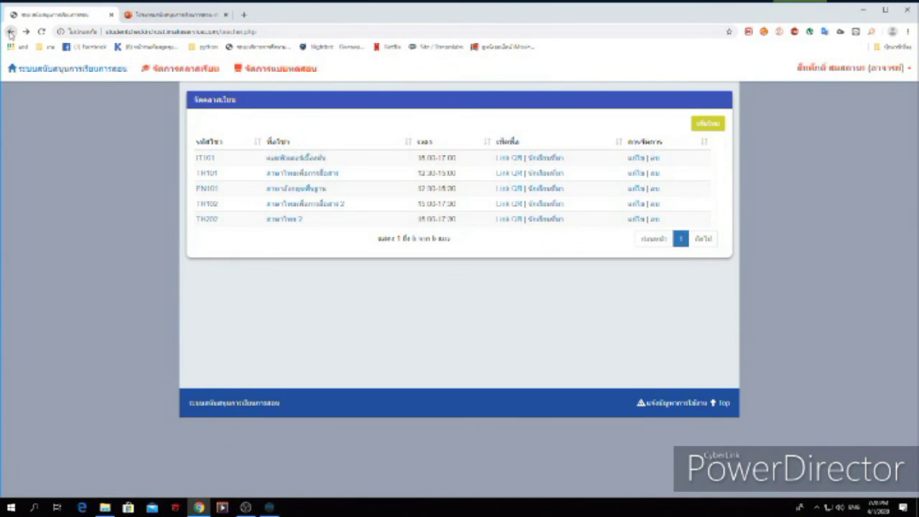
click(10, 32)
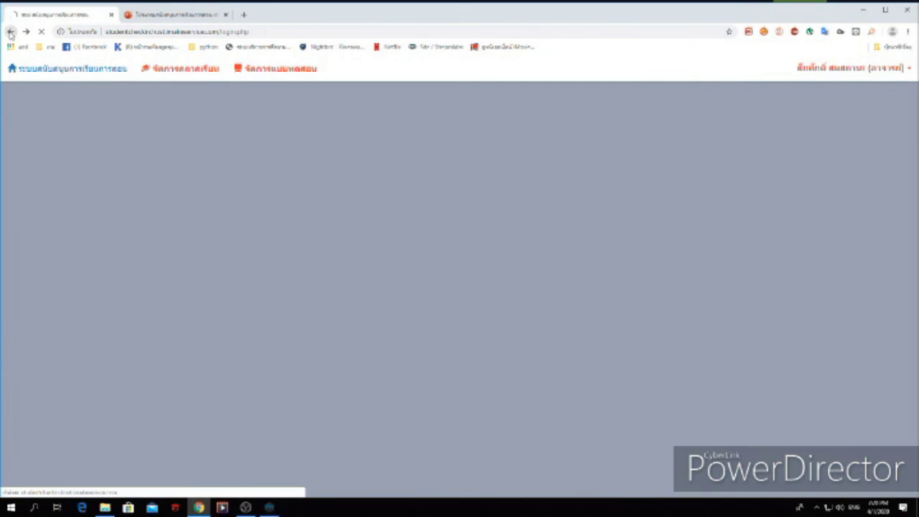
click(387, 268)
text(1234)
click(459, 289)
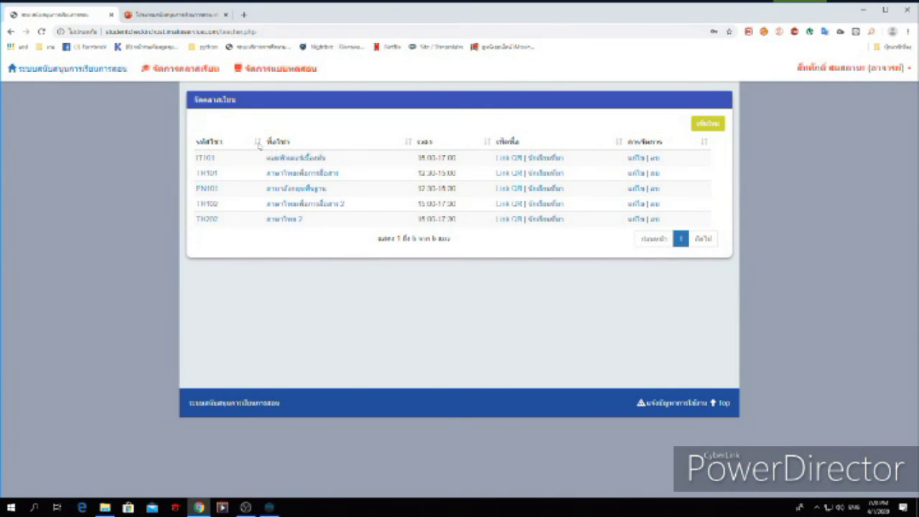
click(195, 73)
Open the IT101 pretest question set and inspect question 2 without saving
click(253, 73)
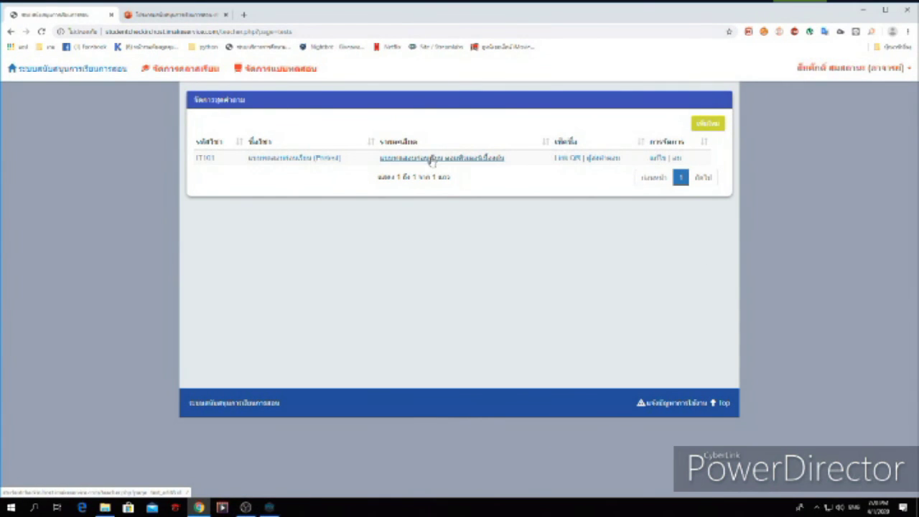
click(288, 158)
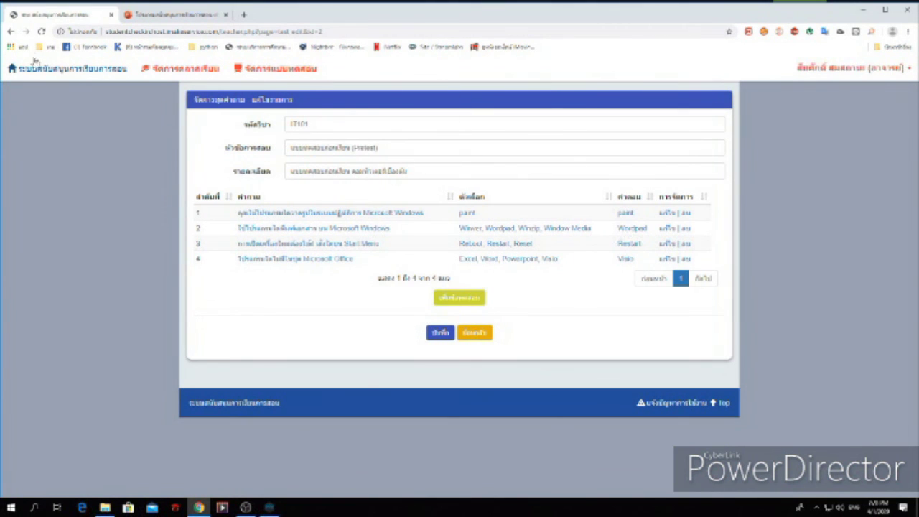
click(322, 229)
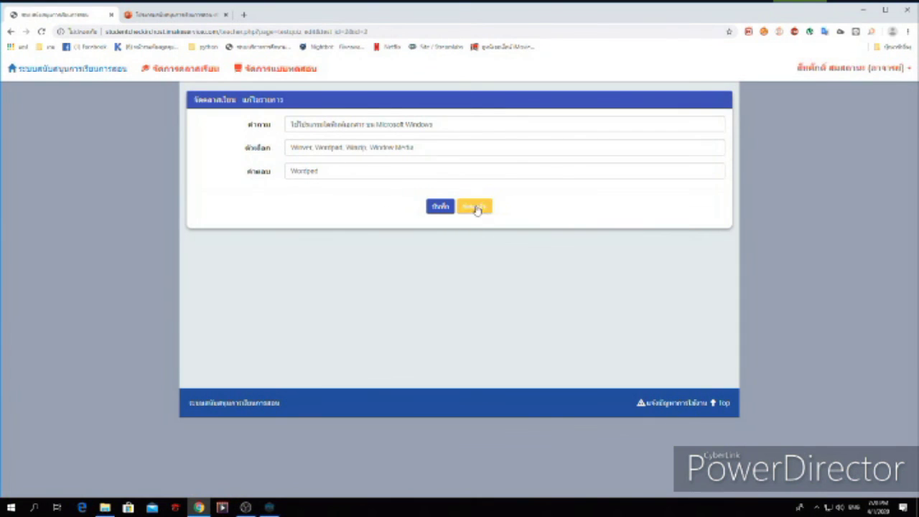
click(478, 206)
click(481, 332)
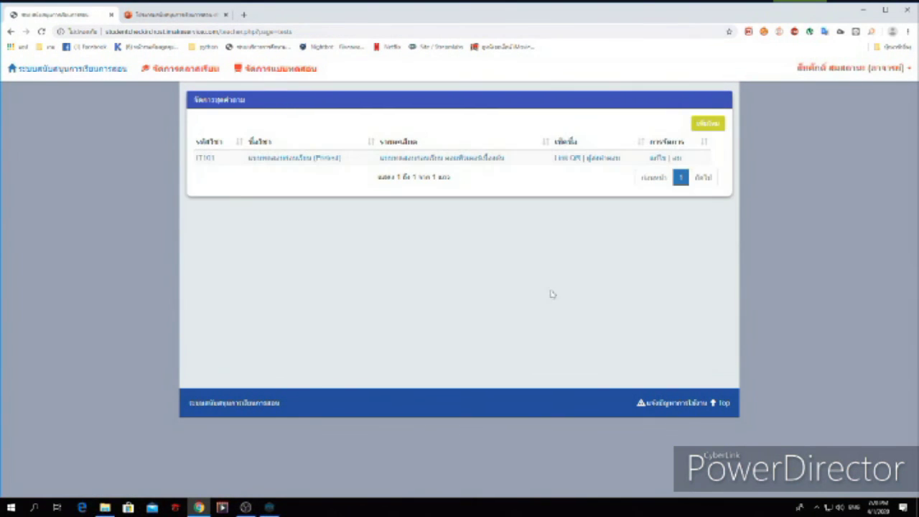
View the IT101 pretest's examinees and scores, then log the teacher out
click(599, 160)
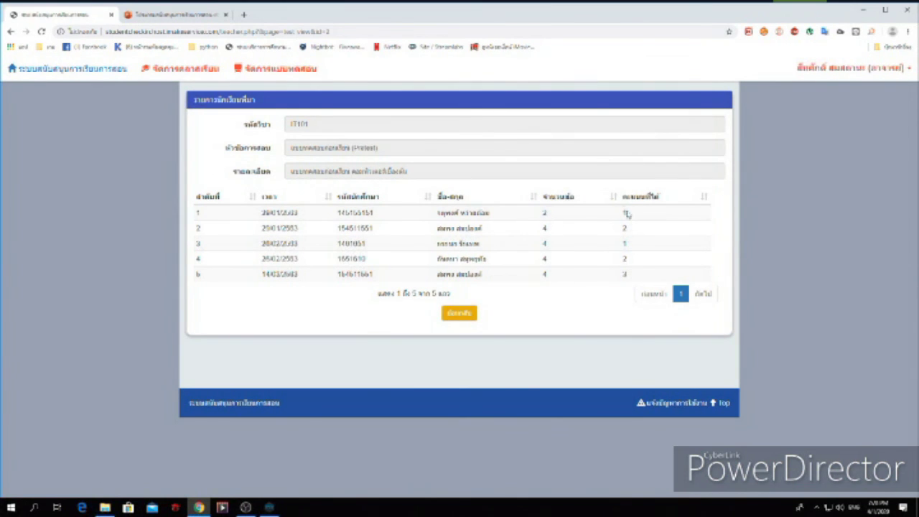
click(461, 314)
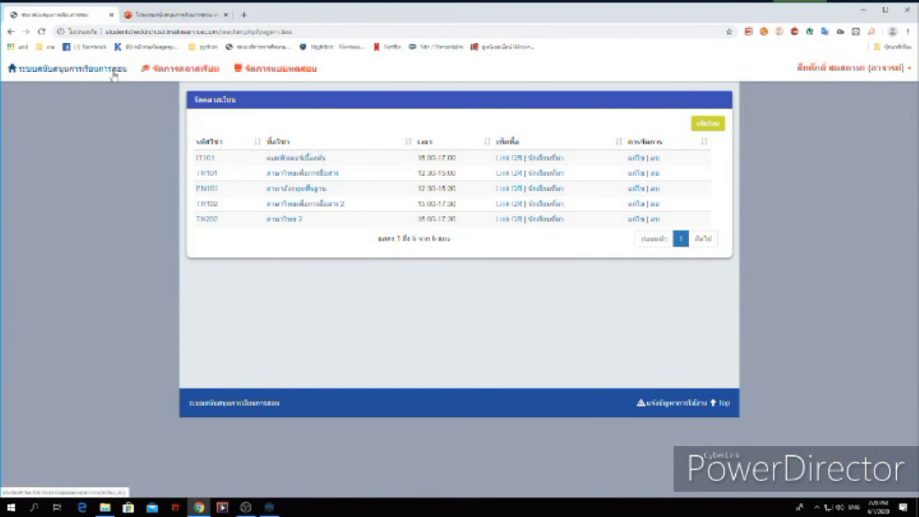
click(10, 33)
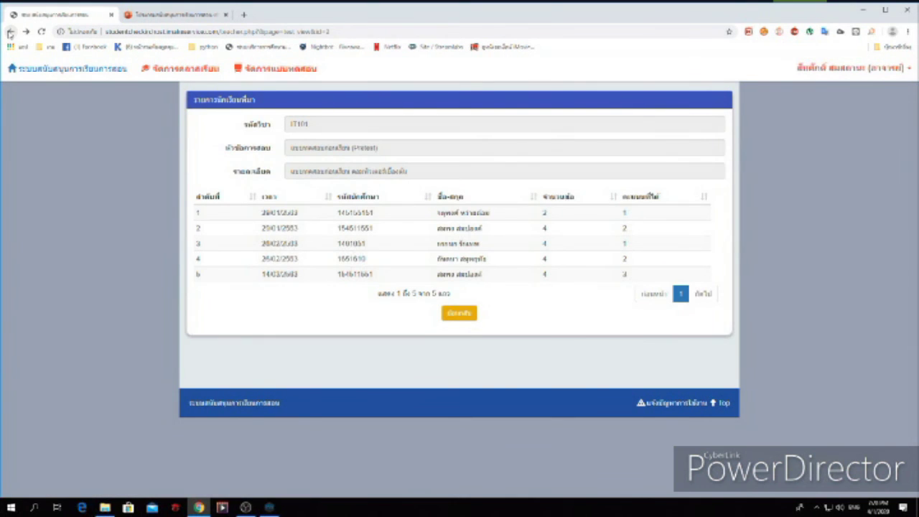
click(902, 66)
click(873, 121)
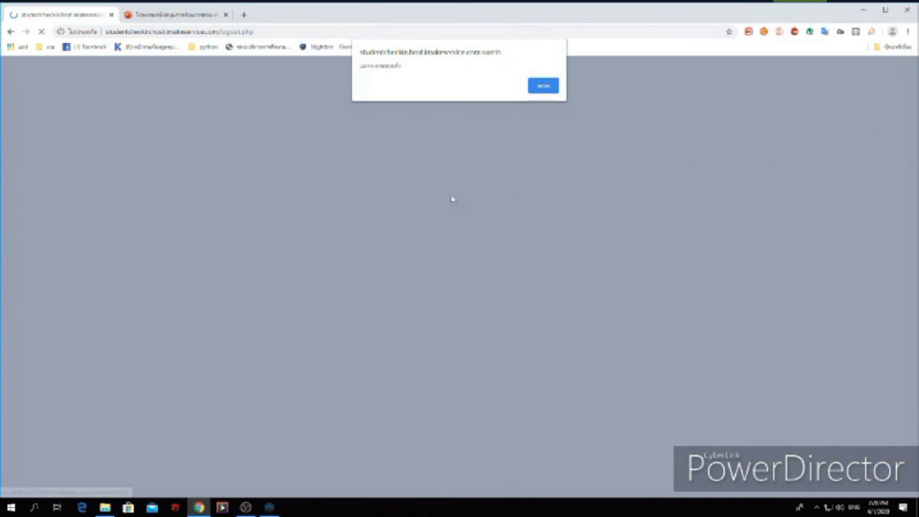
Dismiss the logout notice and sign in with a saved student account and its password
click(544, 87)
click(420, 236)
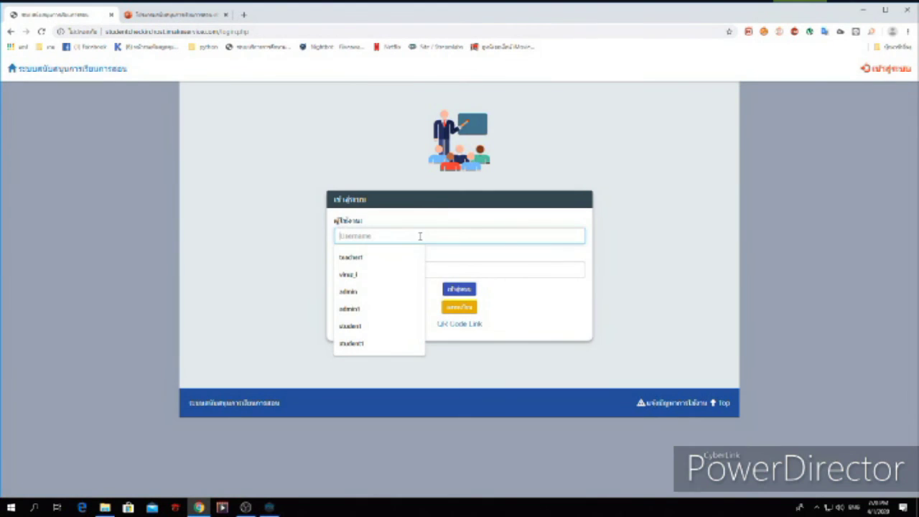
click(351, 343)
click(383, 267)
text(1)
click(457, 289)
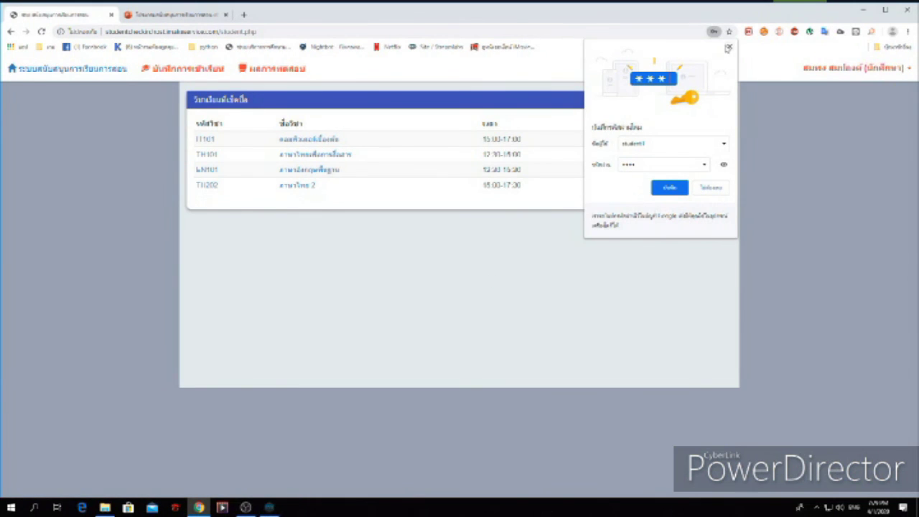
click(729, 47)
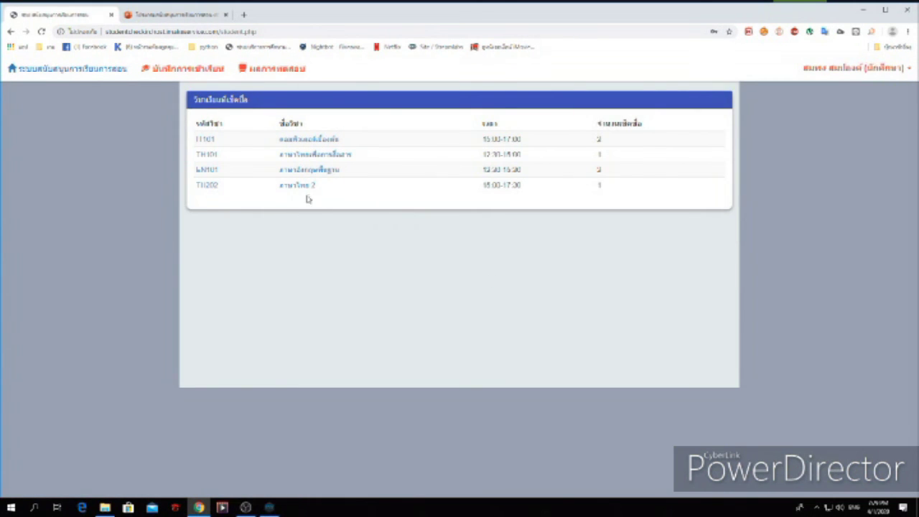
Open the student's class check-ins and highlight the IT101, TH101 and EN101 rows
click(190, 69)
drag(180, 121, 604, 172)
click(434, 214)
drag(594, 123, 649, 179)
click(601, 201)
Check the student's IT101 pretest score of 5/8, then log the student out
click(274, 73)
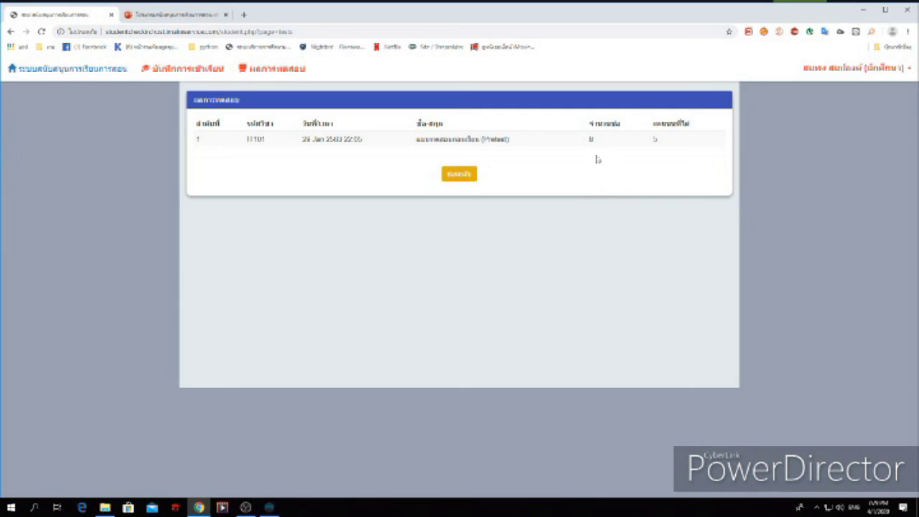
click(458, 175)
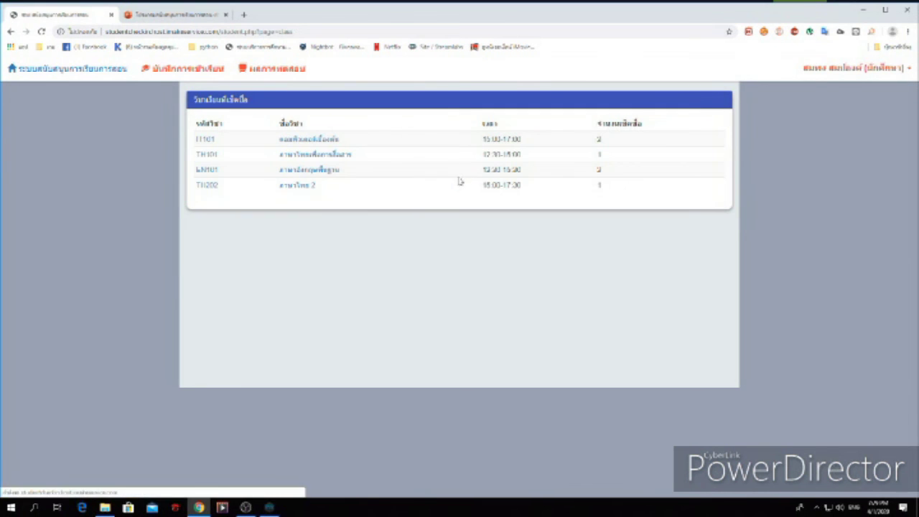
click(10, 32)
click(11, 32)
click(834, 68)
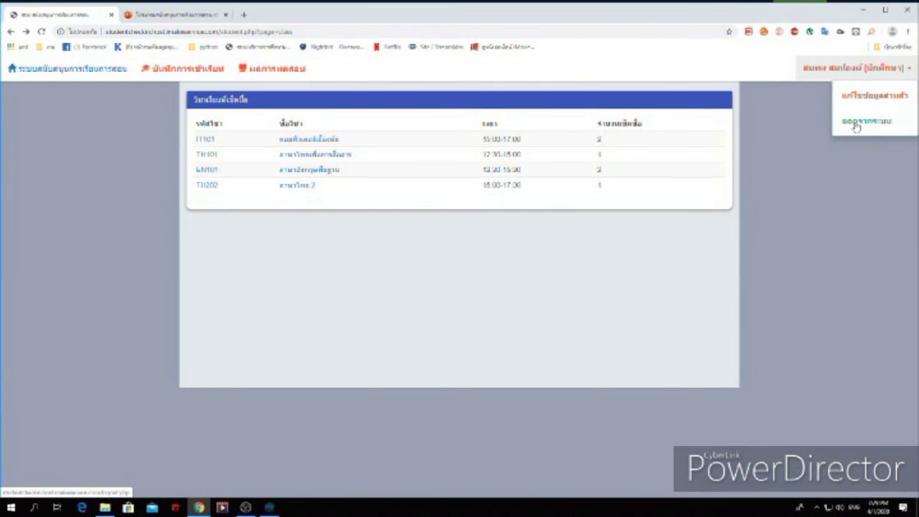
click(856, 122)
click(543, 84)
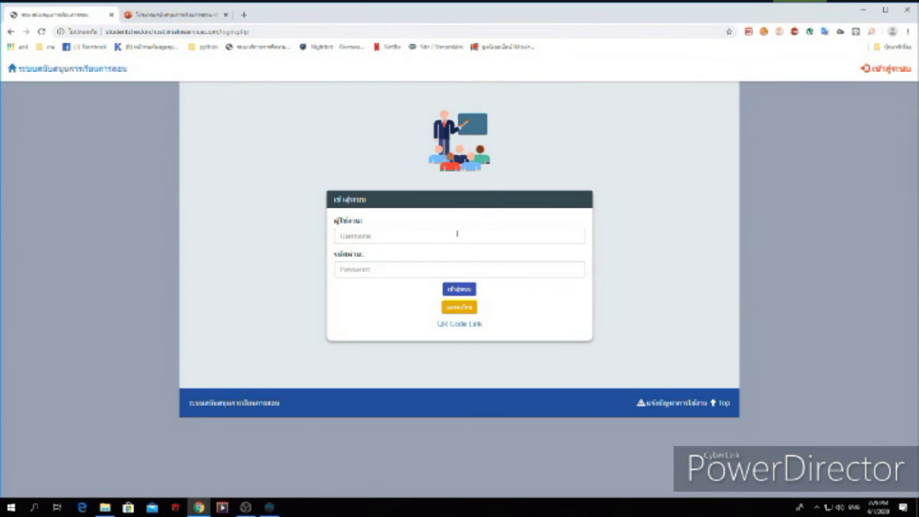
click(447, 237)
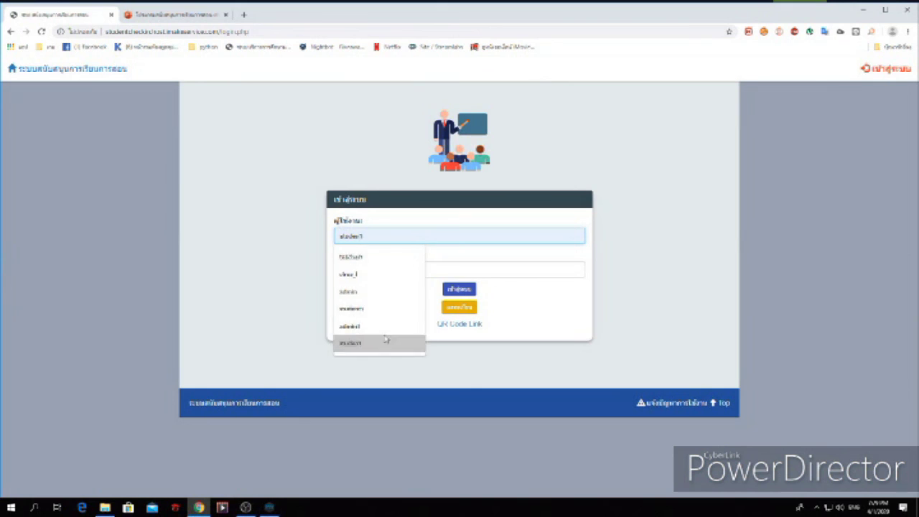
Attempt a login with a saved username and the account password
click(415, 343)
double_click(385, 236)
key(BackSpace)
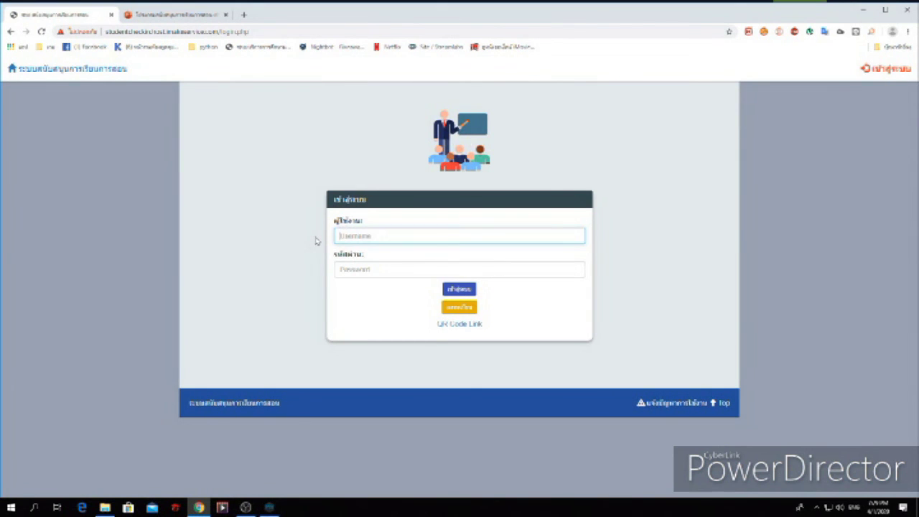
click(363, 274)
key(BackSpace)
click(440, 268)
text(123)
click(460, 289)
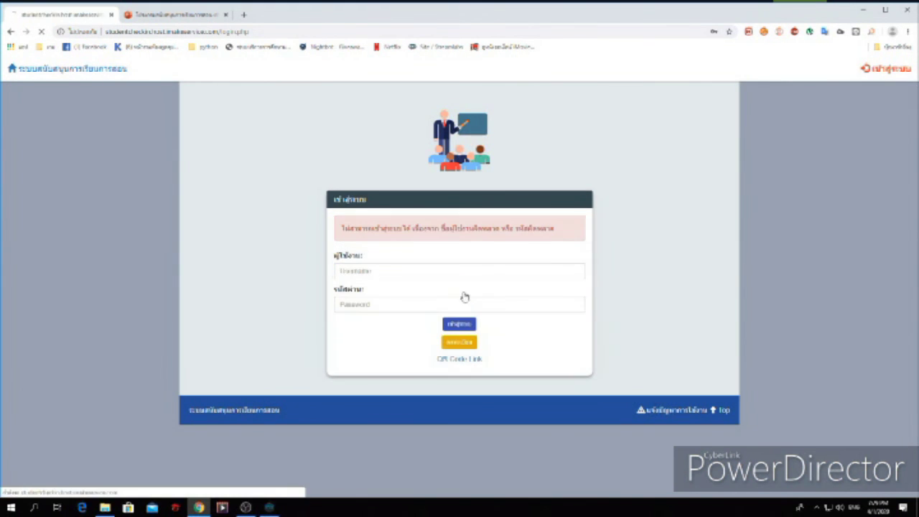
Sign in with the administrator username and password, declining Chrome's offer to save it
click(423, 272)
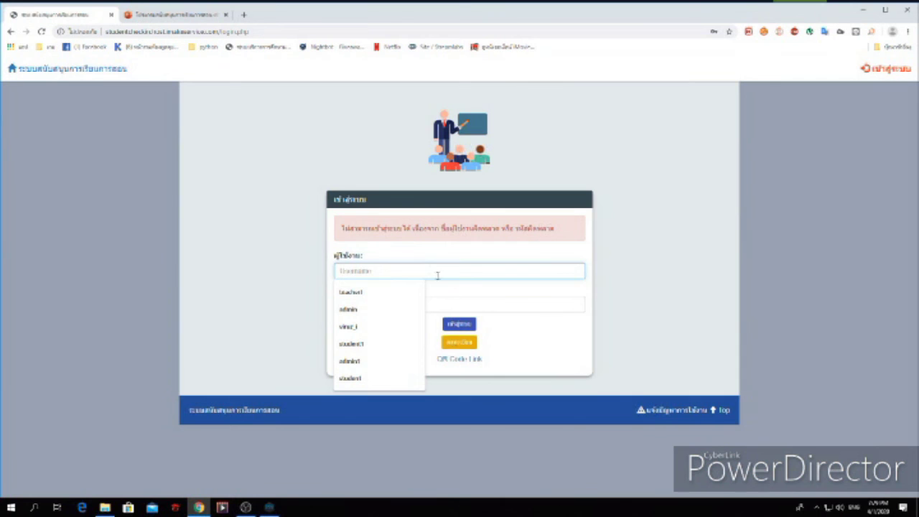
click(380, 308)
text(1)
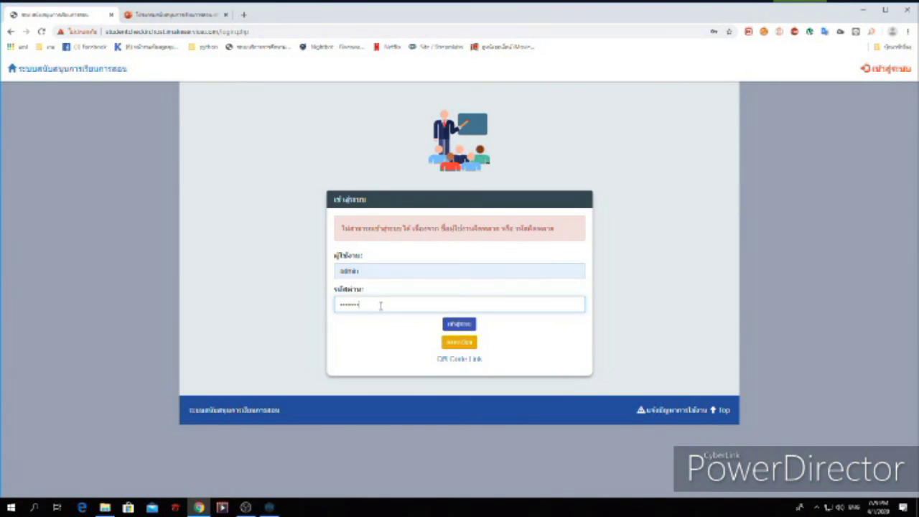
click(459, 324)
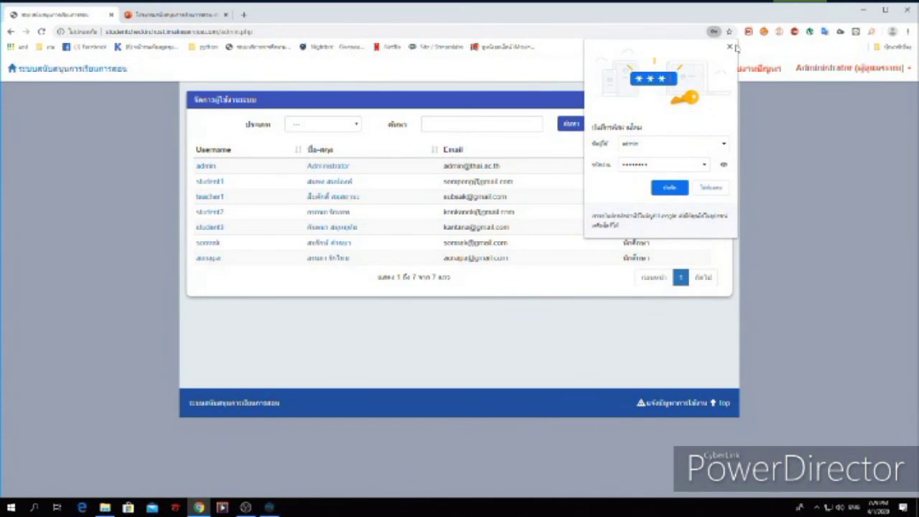
click(729, 46)
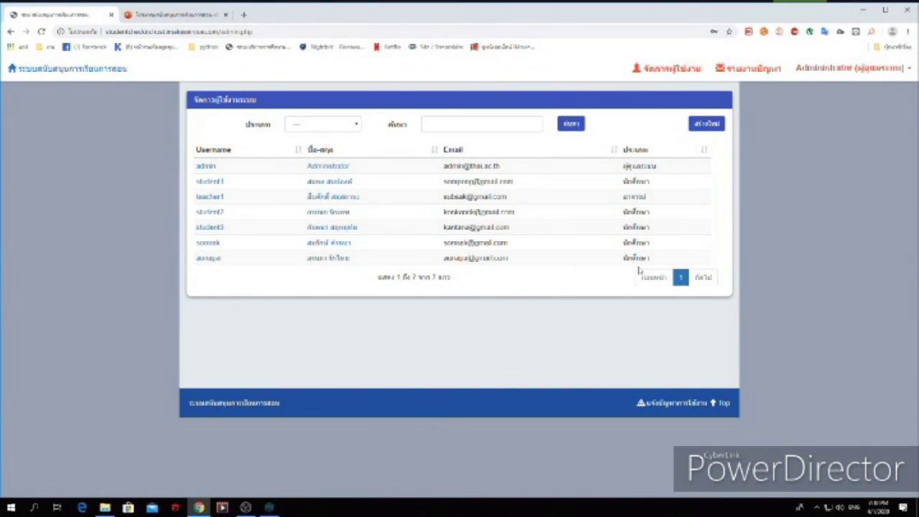
Filter the user list by type: นักศึกษา, อาจารย์, ผู้ดูแลระบบ, then all types again
click(348, 128)
click(339, 152)
click(568, 125)
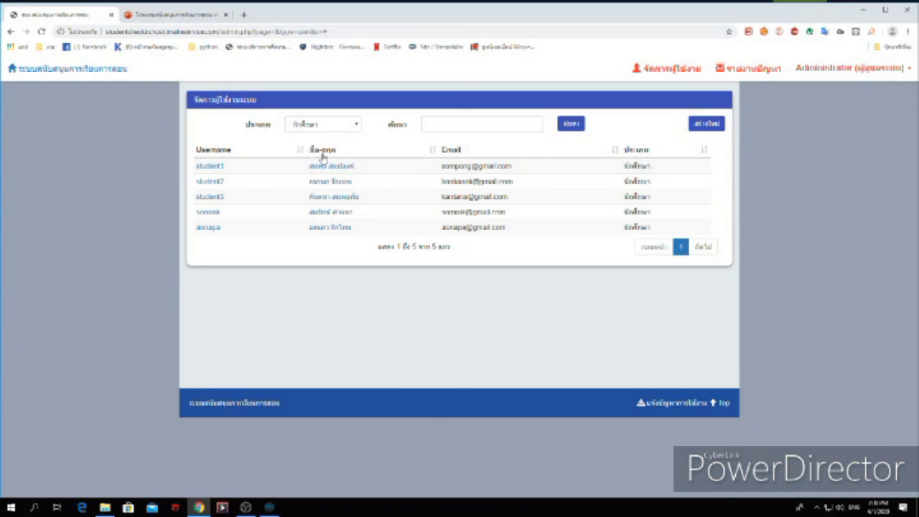
click(350, 125)
click(341, 158)
click(571, 126)
click(352, 123)
click(310, 163)
click(574, 126)
click(334, 124)
click(338, 142)
click(567, 125)
Search users by name 'สมศ', clear the search, and start a blank new-user form
click(430, 123)
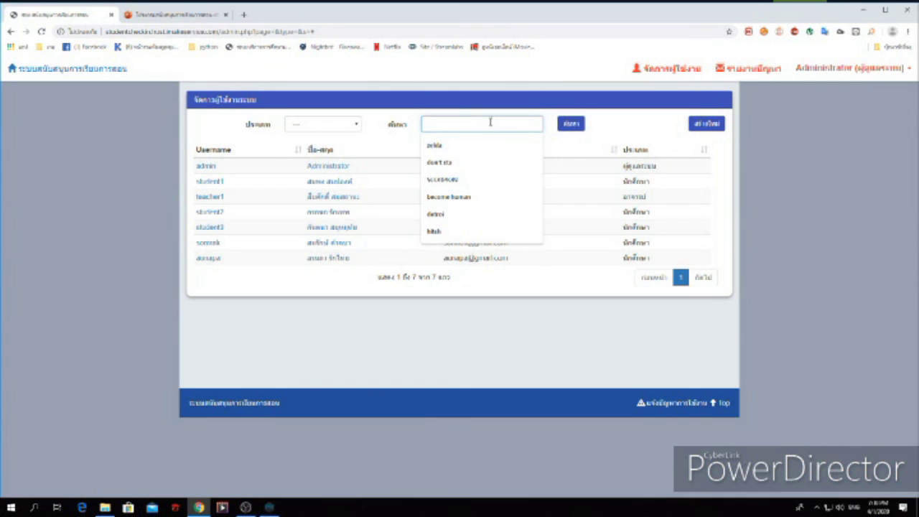
text(l)
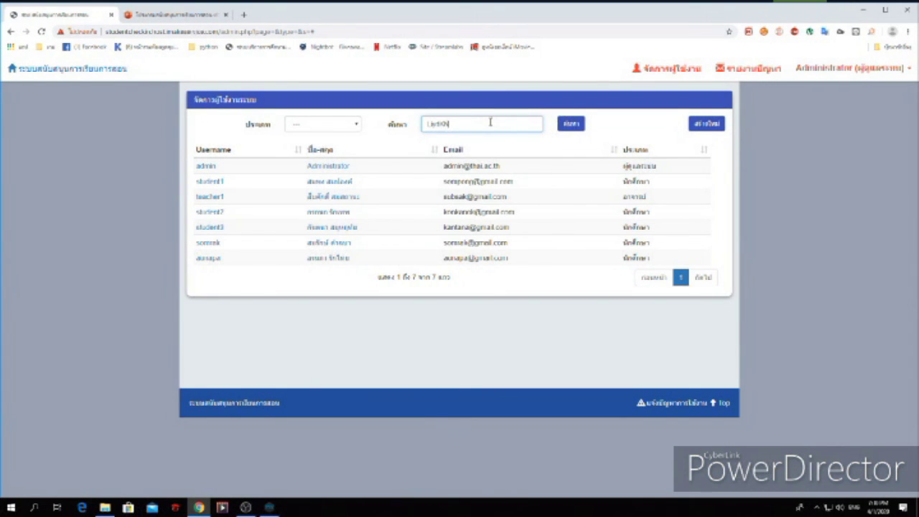
drag(491, 122, 341, 131)
key(BackSpace)
text(สมศักดิ์)
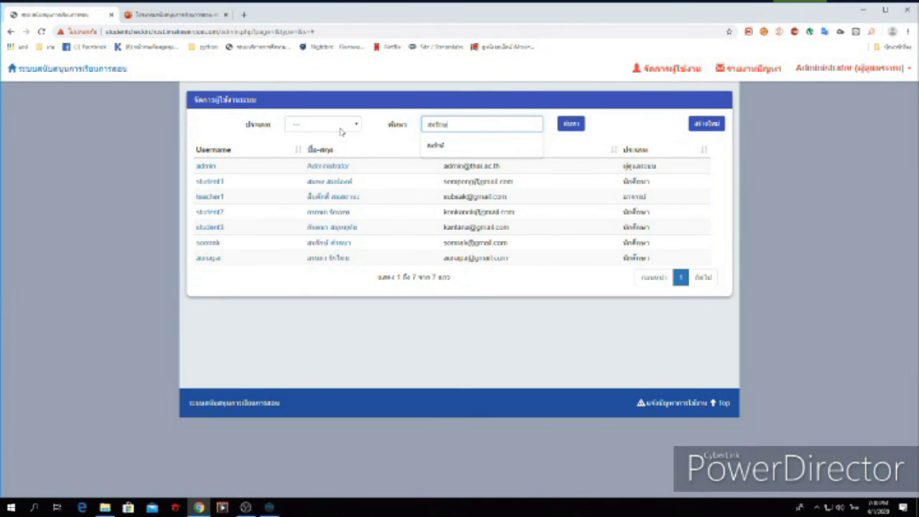
key(Return)
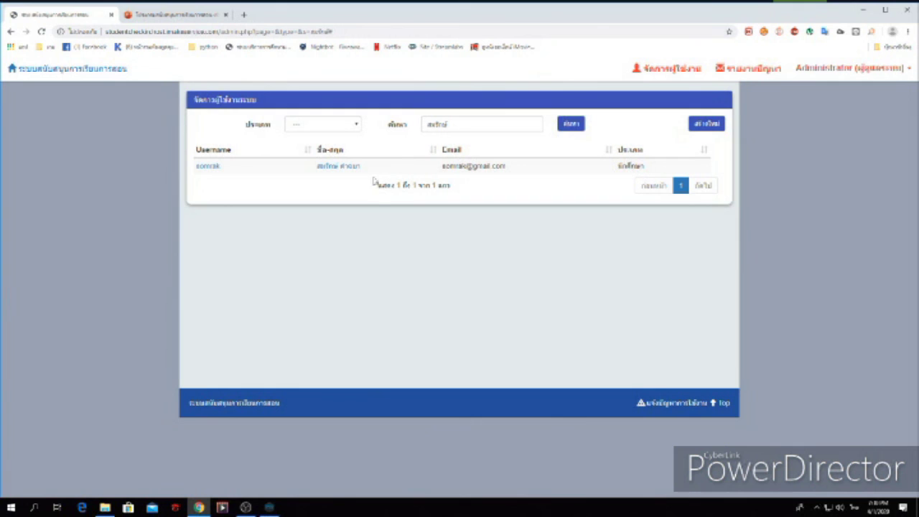
click(573, 126)
drag(317, 166, 468, 172)
click(494, 122)
key(BackSpace)
key(BackSpace)
key(BackSpace)
key(BackSpace)
key(BackSpace)
key(BackSpace)
key(BackSpace)
key(BackSpace)
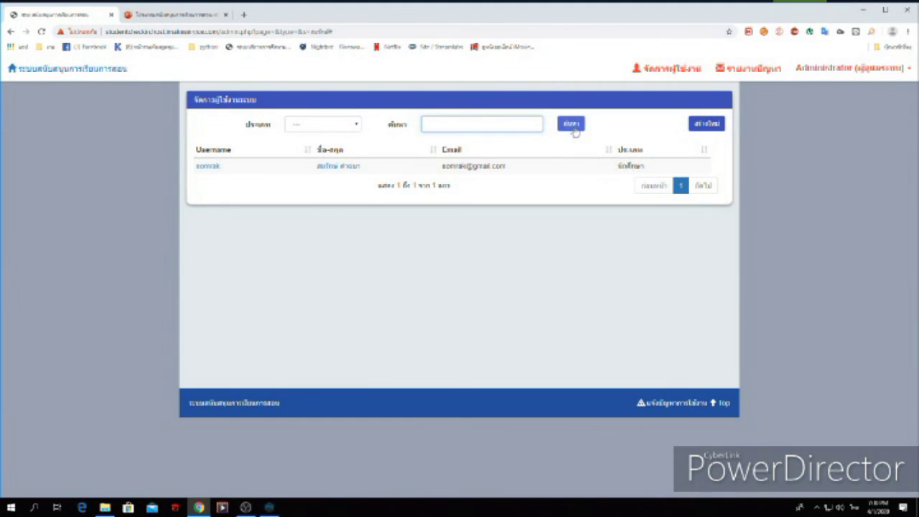
click(571, 124)
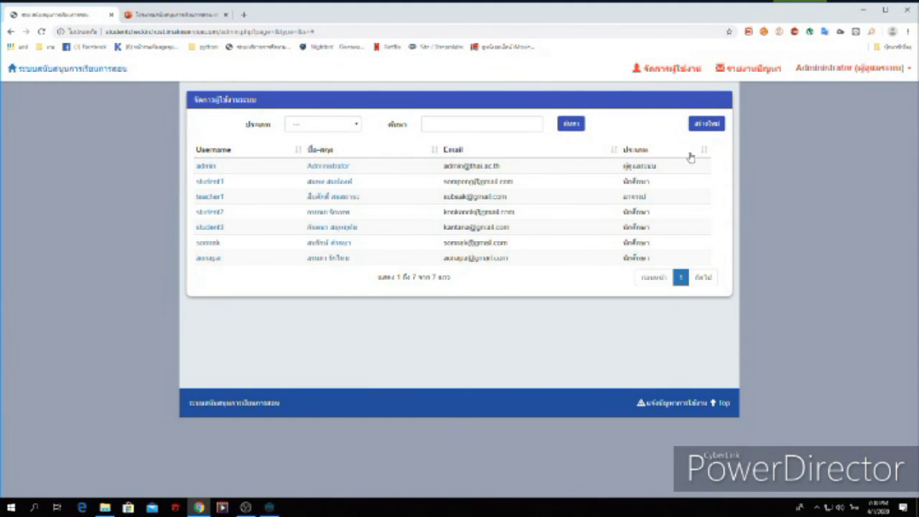
click(697, 130)
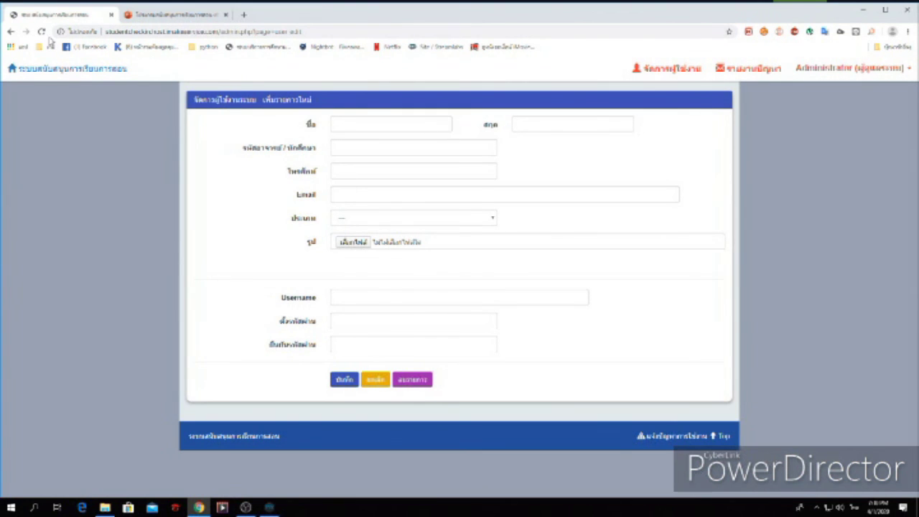
Review the teacher's edit form: password fields, role options and phone number, changing nothing
click(11, 33)
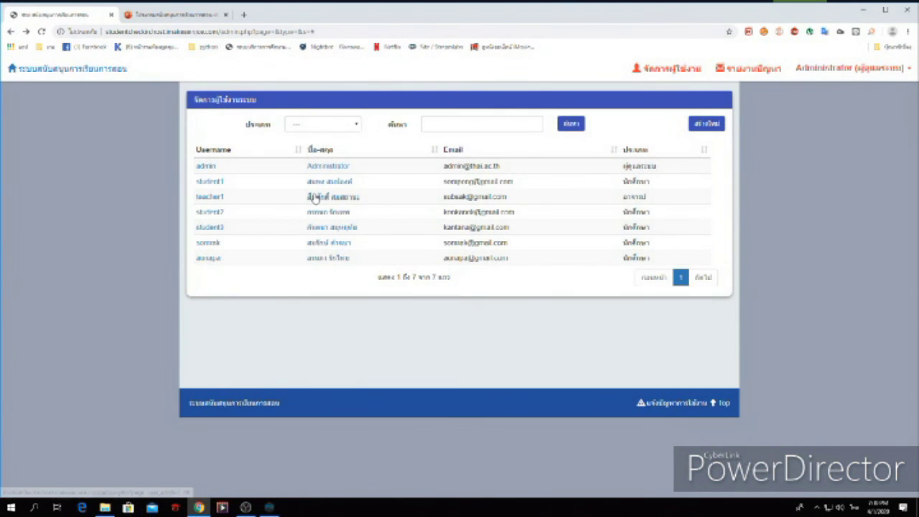
click(319, 201)
click(364, 321)
click(367, 344)
click(372, 332)
click(394, 224)
click(395, 223)
click(338, 318)
click(353, 339)
click(385, 167)
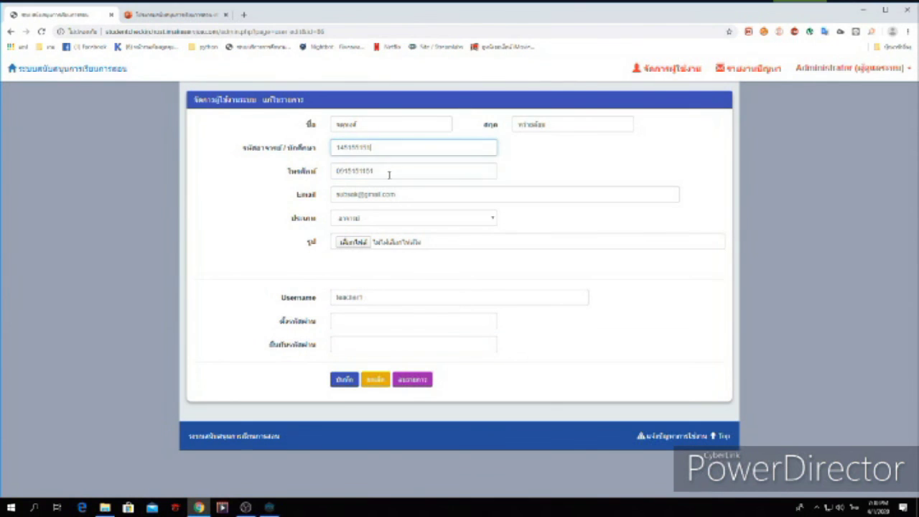
Leave the edit form unsaved and switch to the presentation slides tab
click(10, 32)
click(9, 32)
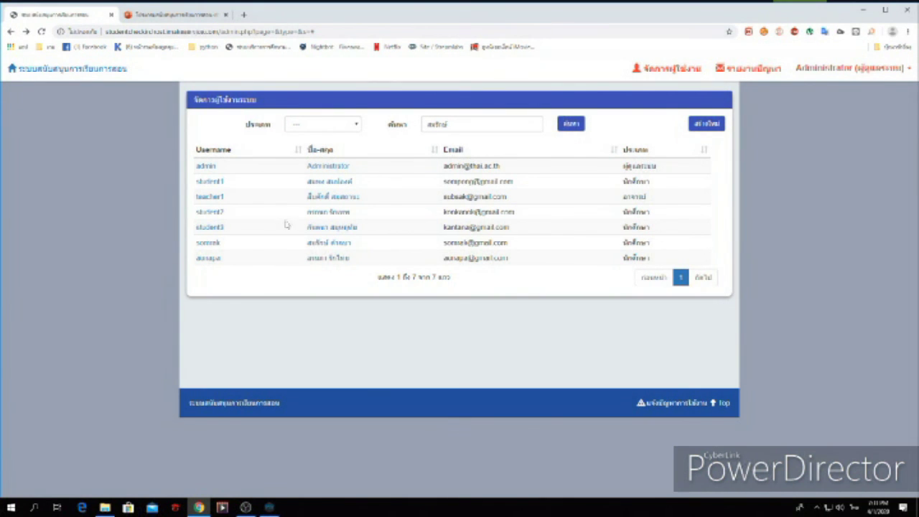
click(166, 16)
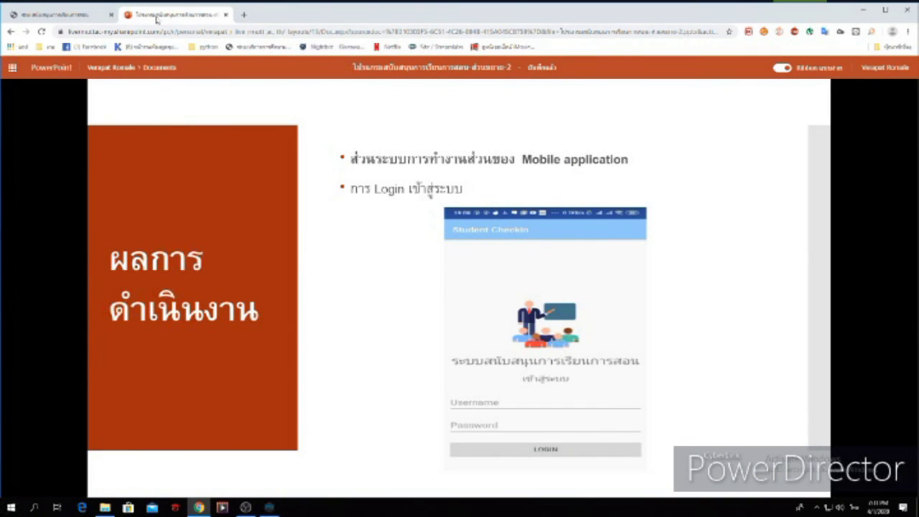
Advance through the mobile and web app results slides to the quiz set management slide
click(793, 242)
click(793, 242)
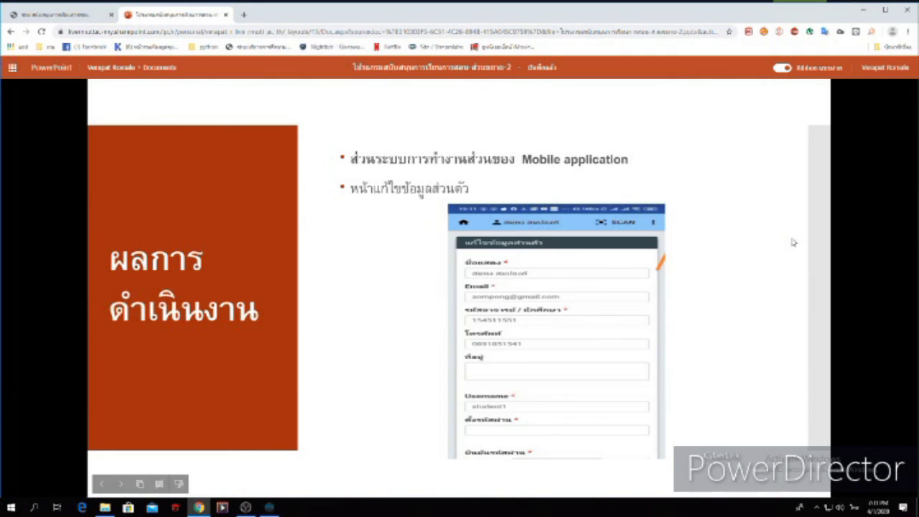
click(793, 242)
click(793, 242)
click(793, 242)
click(793, 242)
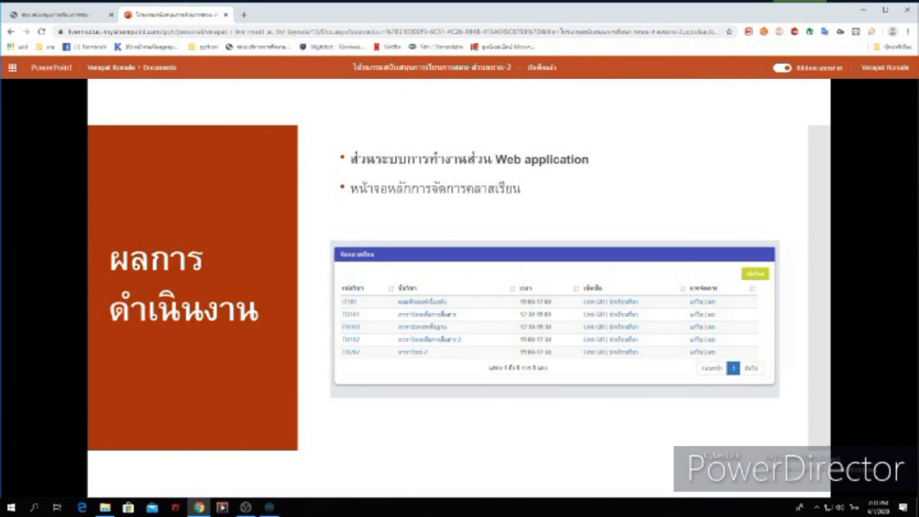
key(Right)
key(Right)
key(Right)
key(Right)
key(Right)
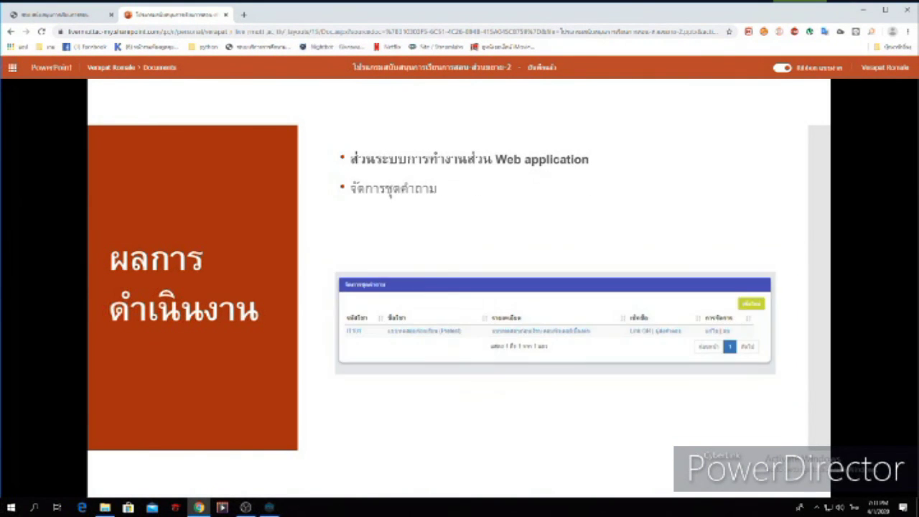
key(Right)
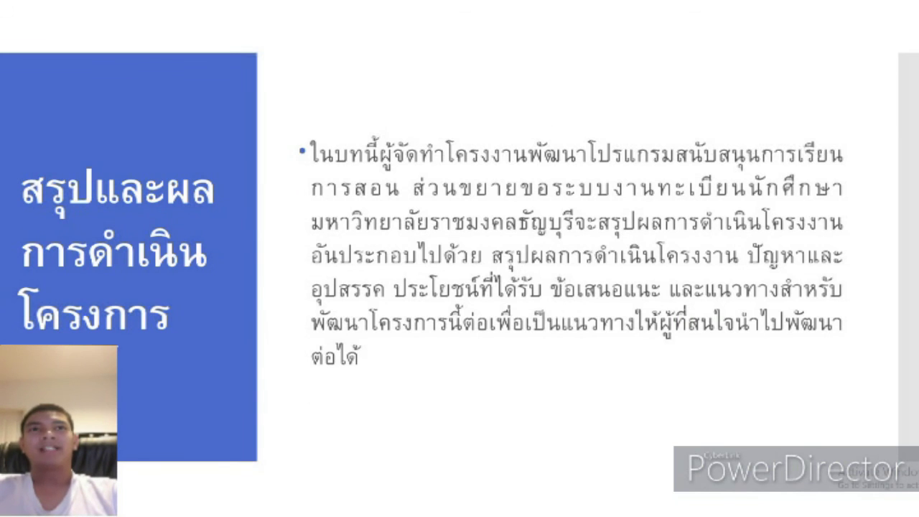
Advance to the conclusion slide สรุปและผลการดำเนินโครงการ
key(Right)
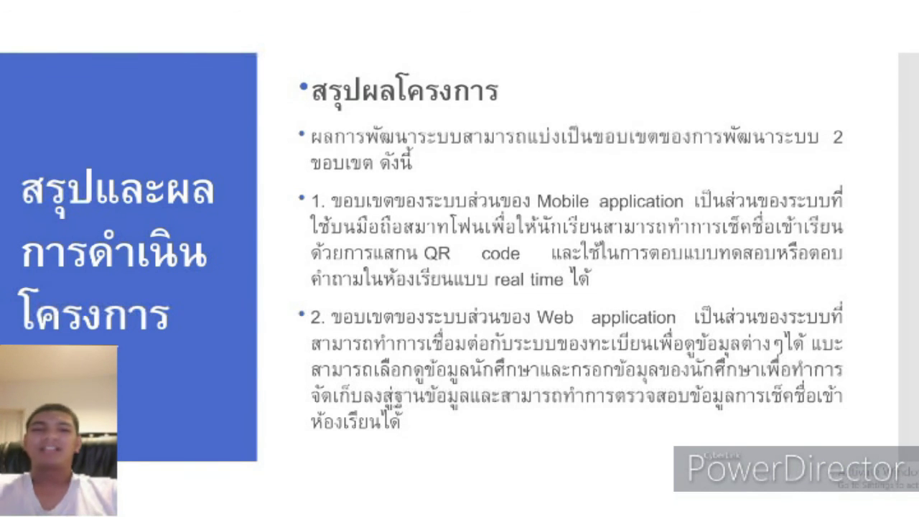